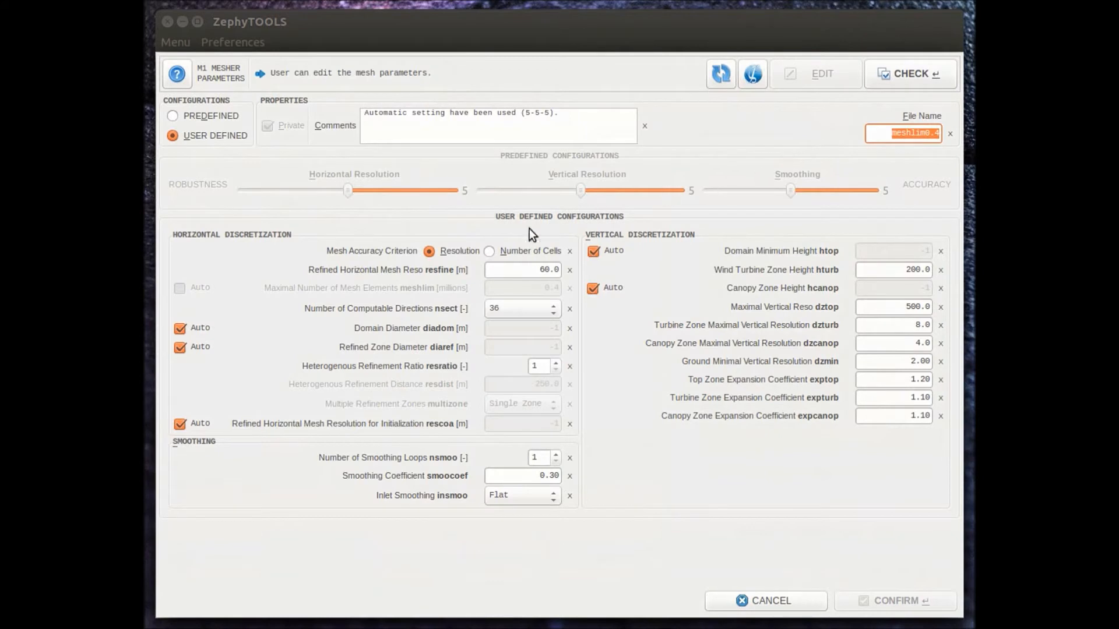
- Keep resolution as the mesh accuracy criterion and set the refined horizontal mesh resolution to 38 m
left_click(538, 251)
left_click(460, 251)
double_click(550, 269)
type("6")
type("8")
- Set the heterogeneous refinement ratio to 2, activate multiple refinement zones, and check the parameters
left_click(557, 359)
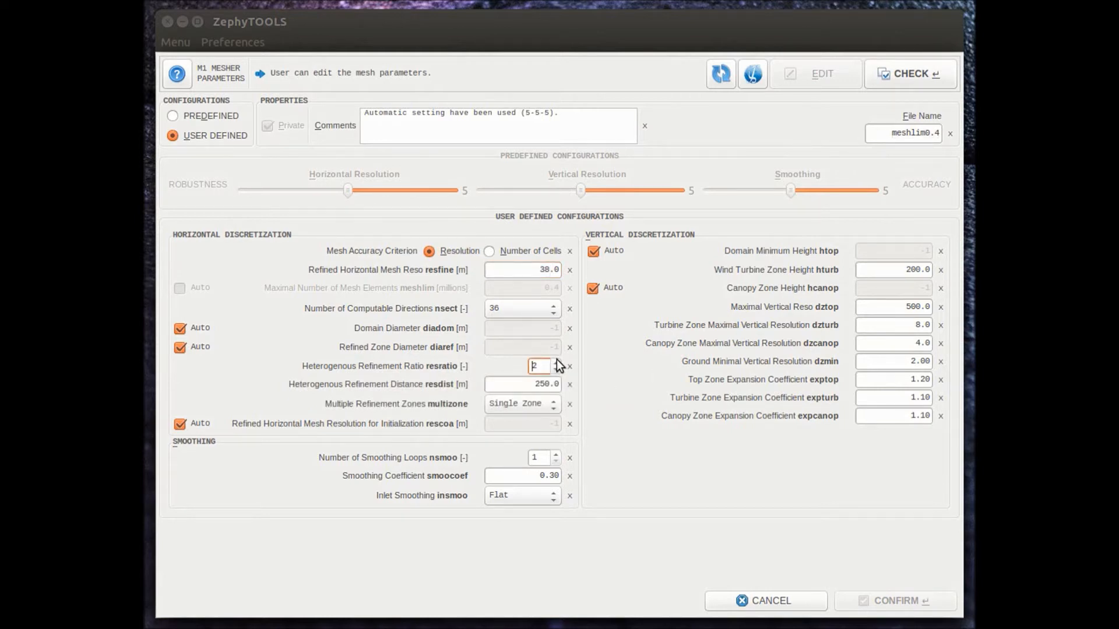
left_click(519, 402)
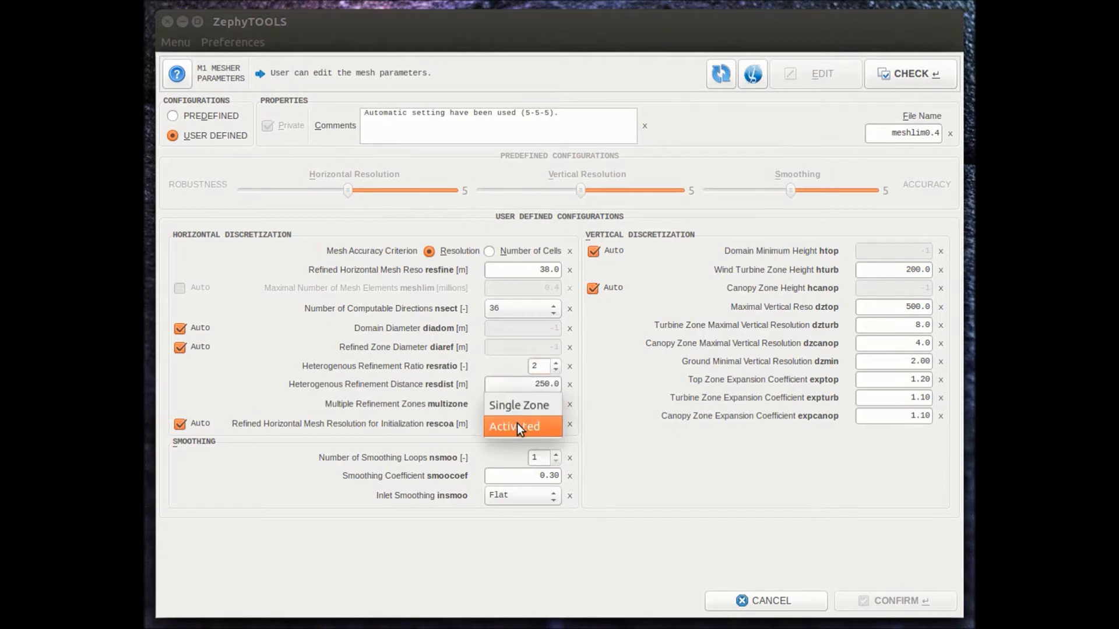
left_click(516, 423)
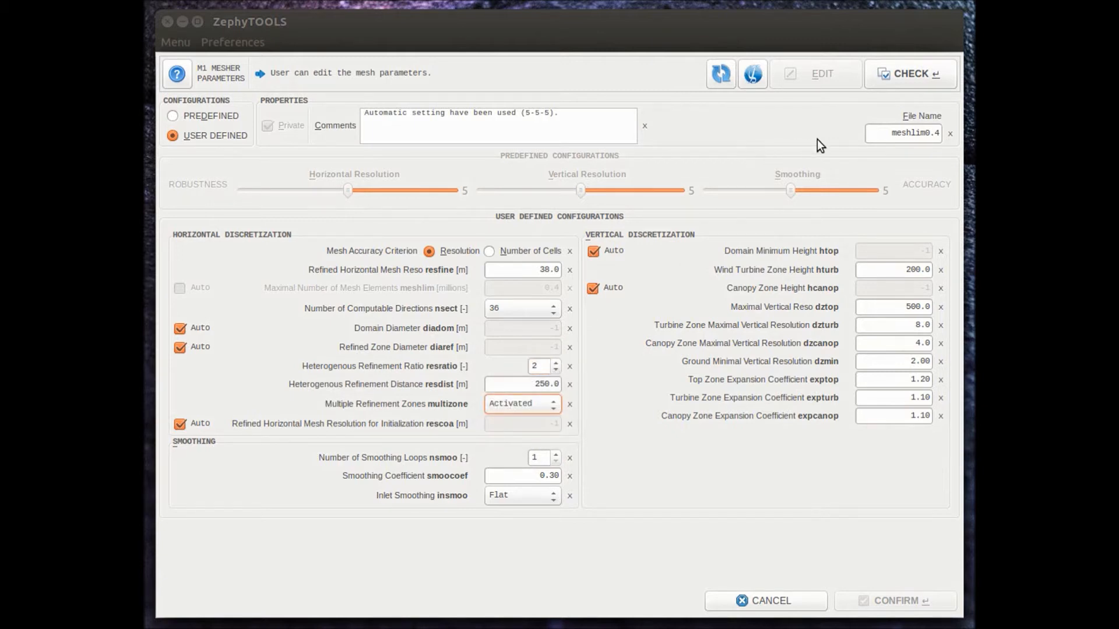
left_click(907, 78)
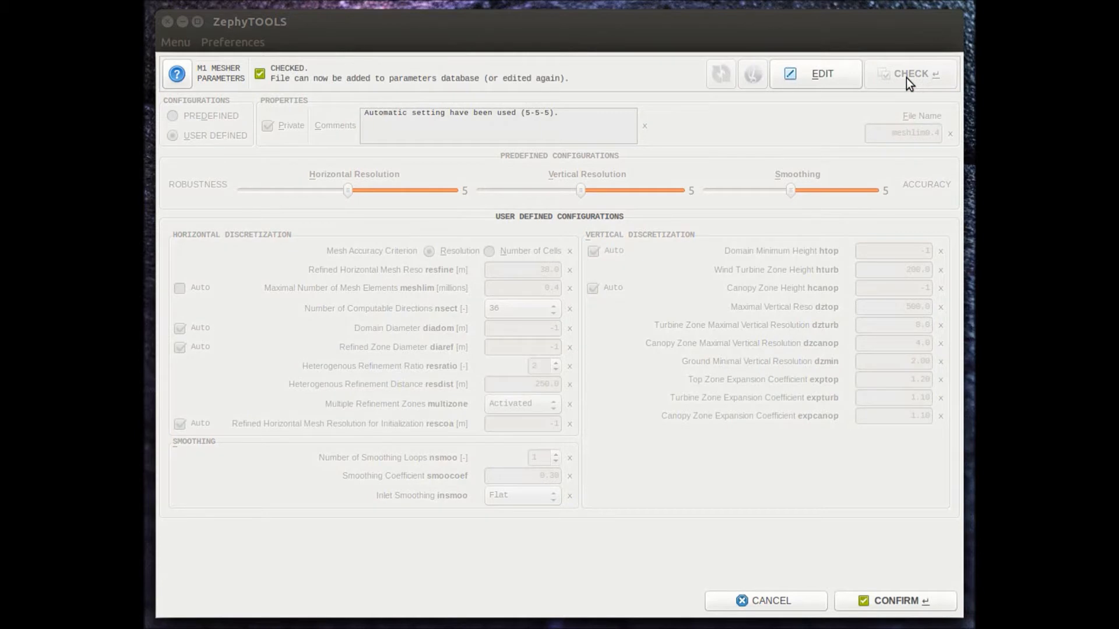
- Reopen the mesh parameters for editing and rename the parameter file as resfine38_ratio2
left_click(819, 75)
left_click(932, 133)
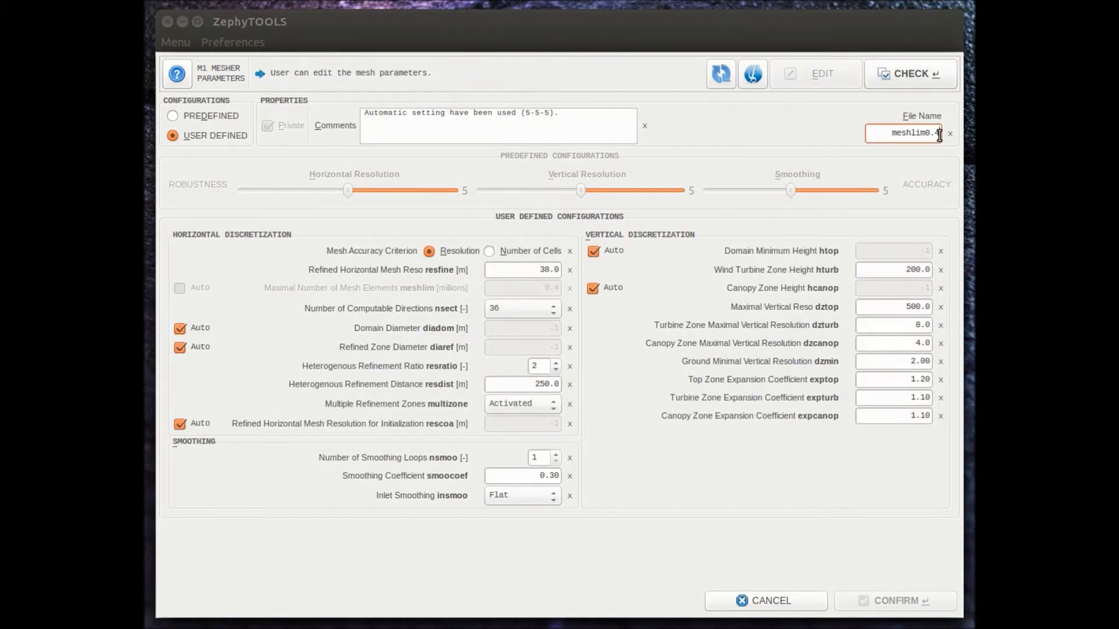
key("BackSpace")
key("BackSpace")
key("BackSpace")
key("BackSpace")
key("BackSpace")
key("BackSpace")
key("BackSpace")
key("BackSpace")
key("BackSpace")
type("r")
type("esfine")
type("38_ra")
type("tio2")
- Check and confirm the resfine38_ratio2 parameters, and generate the mesh from them
left_click(916, 75)
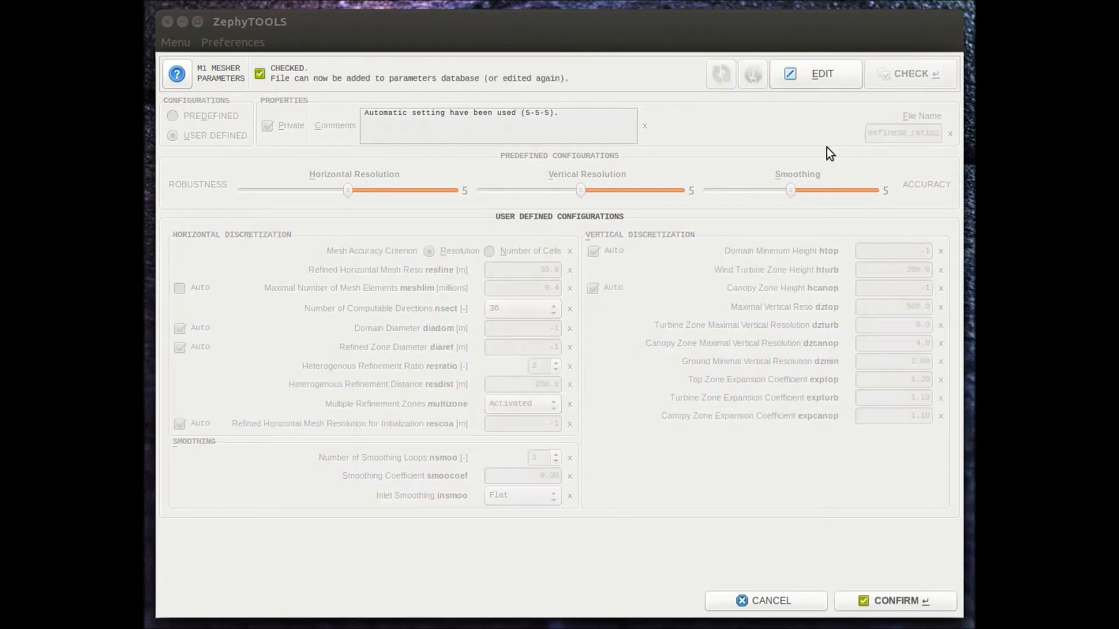
left_click(903, 608)
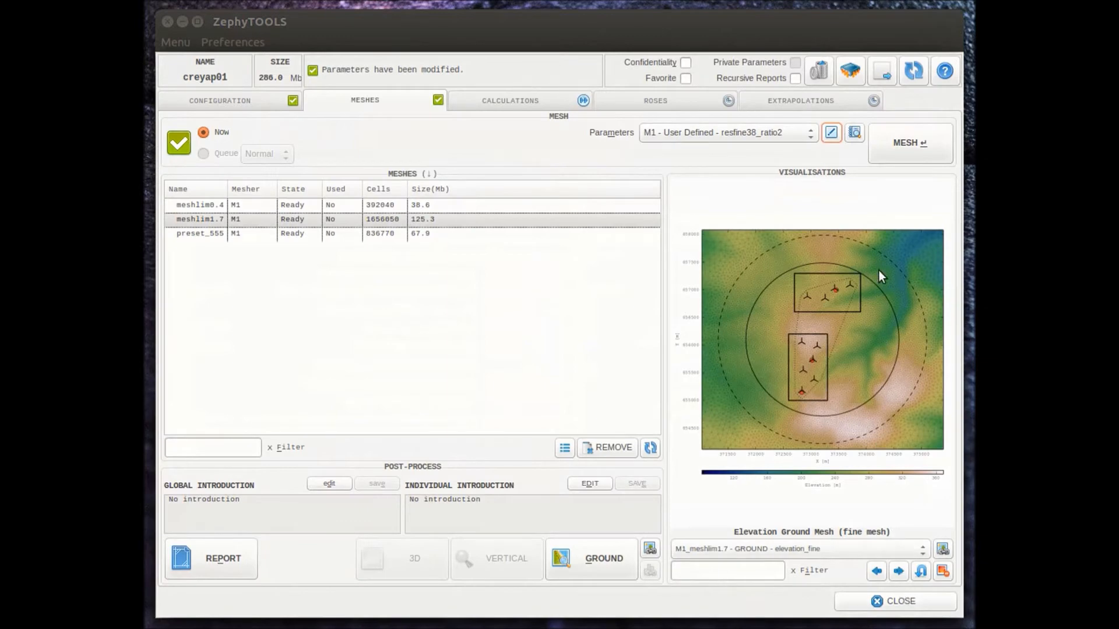
left_click(894, 149)
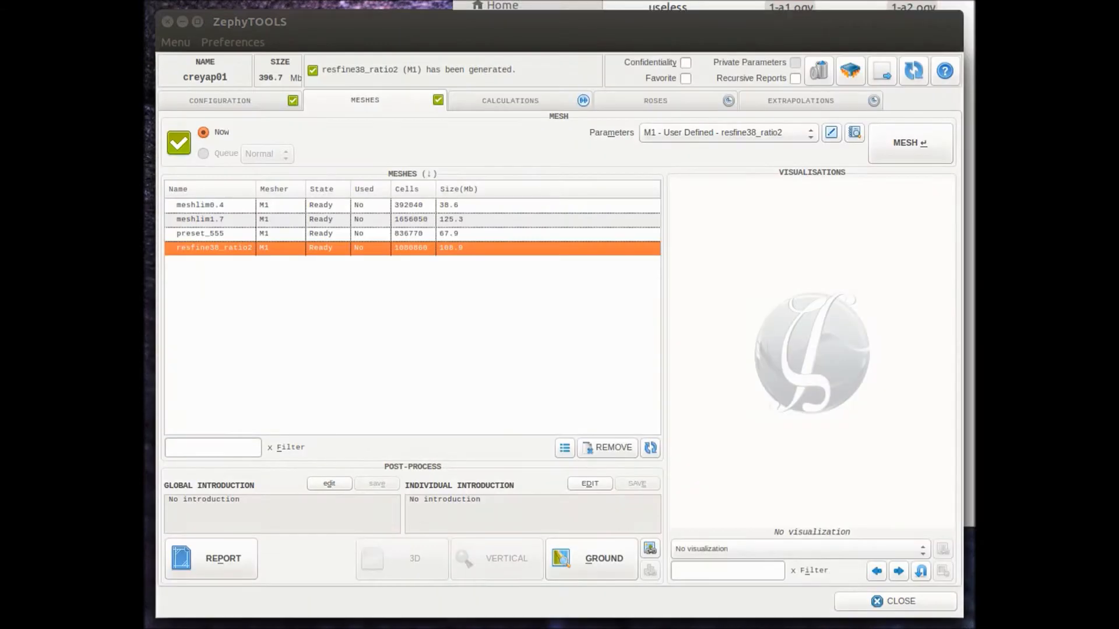
- Copy the ground elevation visualization from the preset_555 mesh to resfine38_ratio2 and inspect the mesh around the wind turbines
left_click(379, 233)
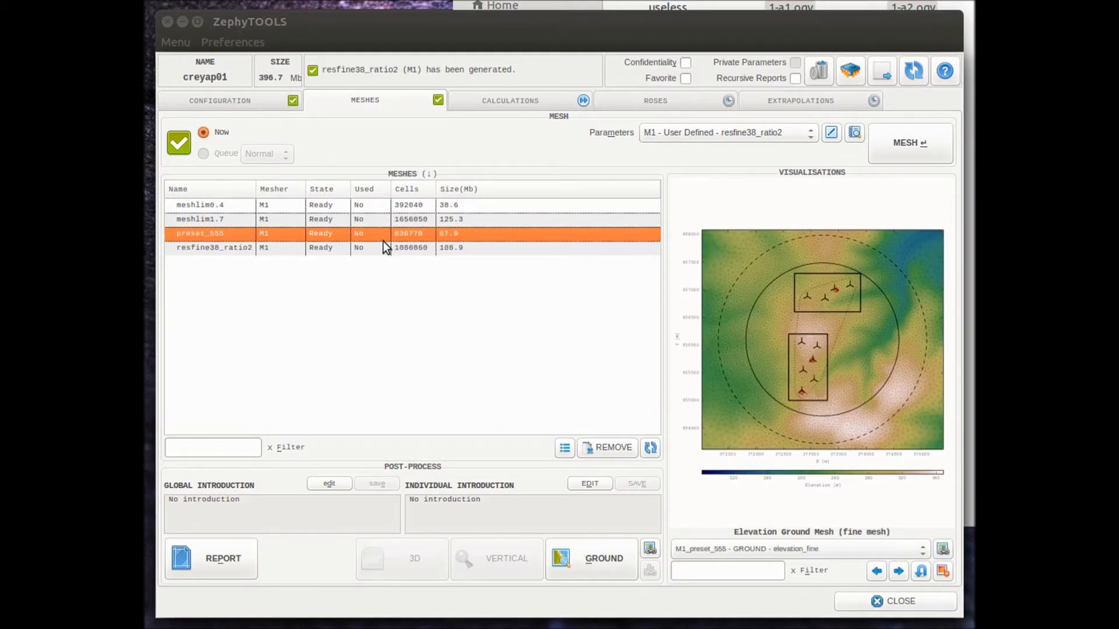
left_click(391, 247)
left_click(419, 236)
right_click(851, 294)
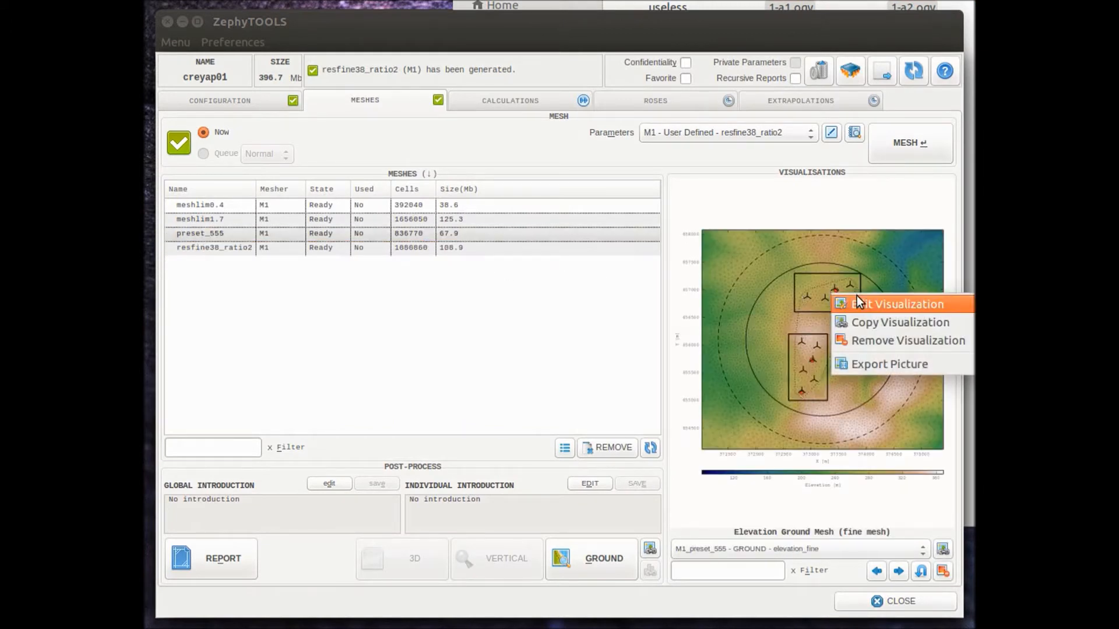
left_click(866, 317)
left_click(485, 250)
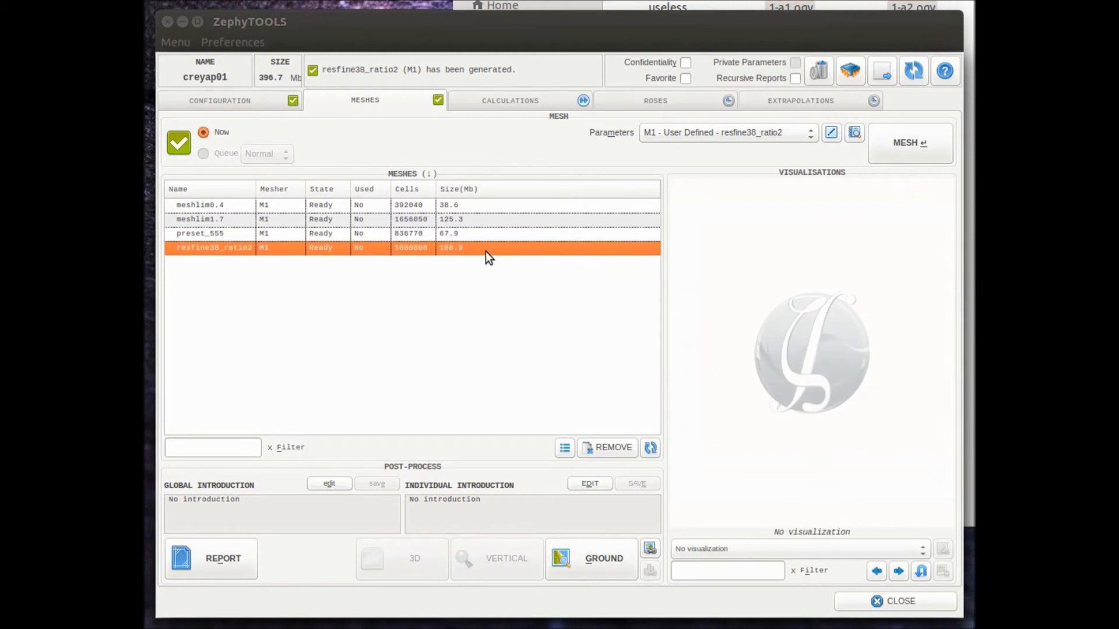
right_click(485, 251)
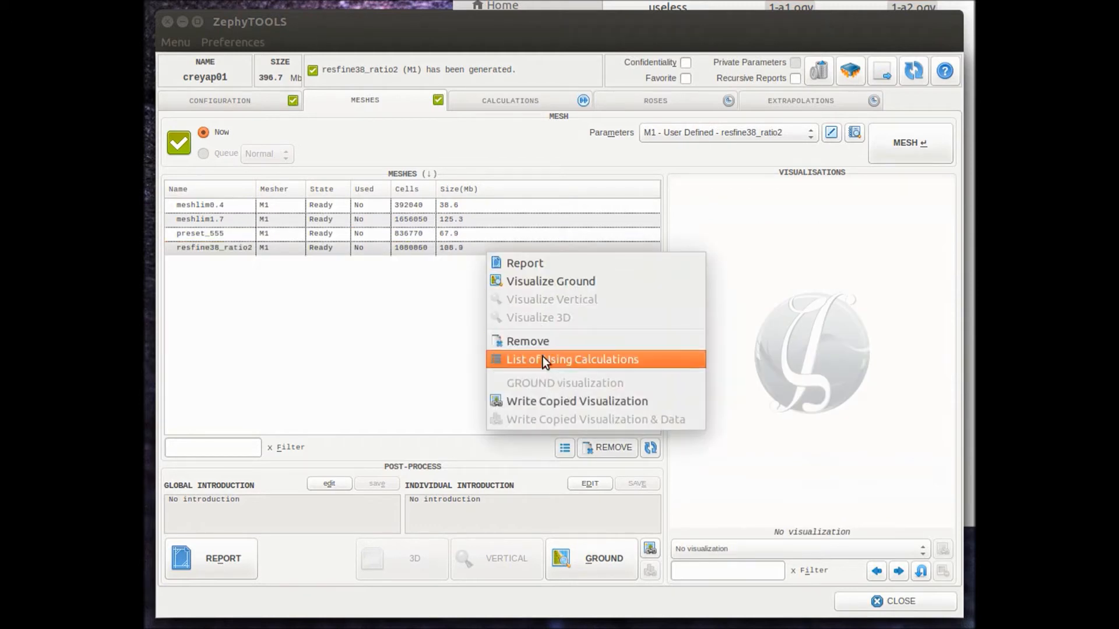
left_click(543, 397)
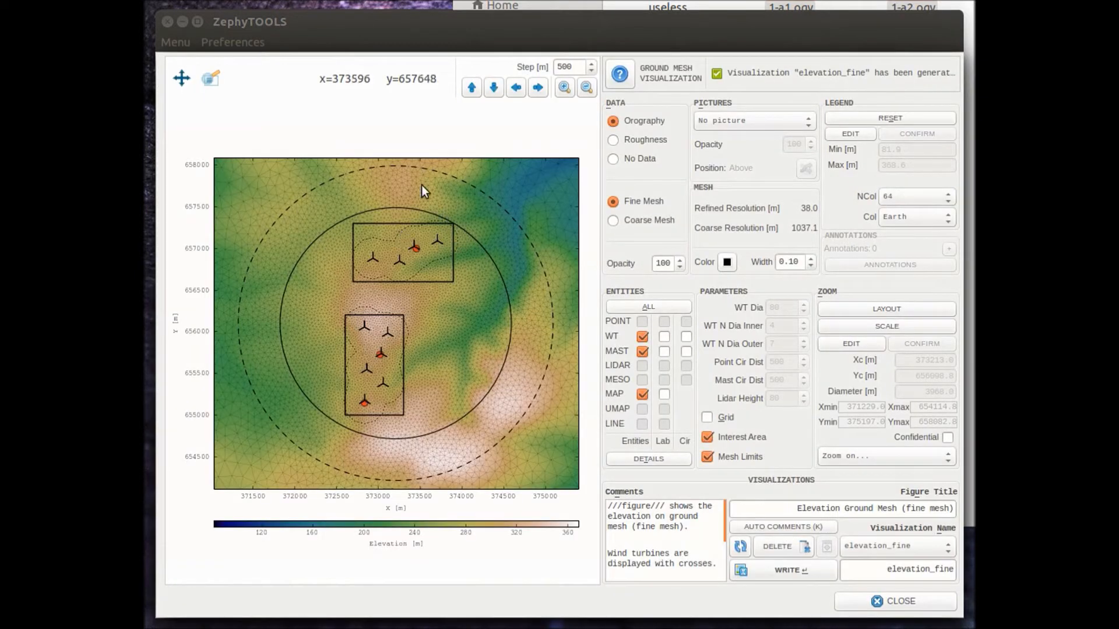
left_click_drag(296, 263, 495, 353)
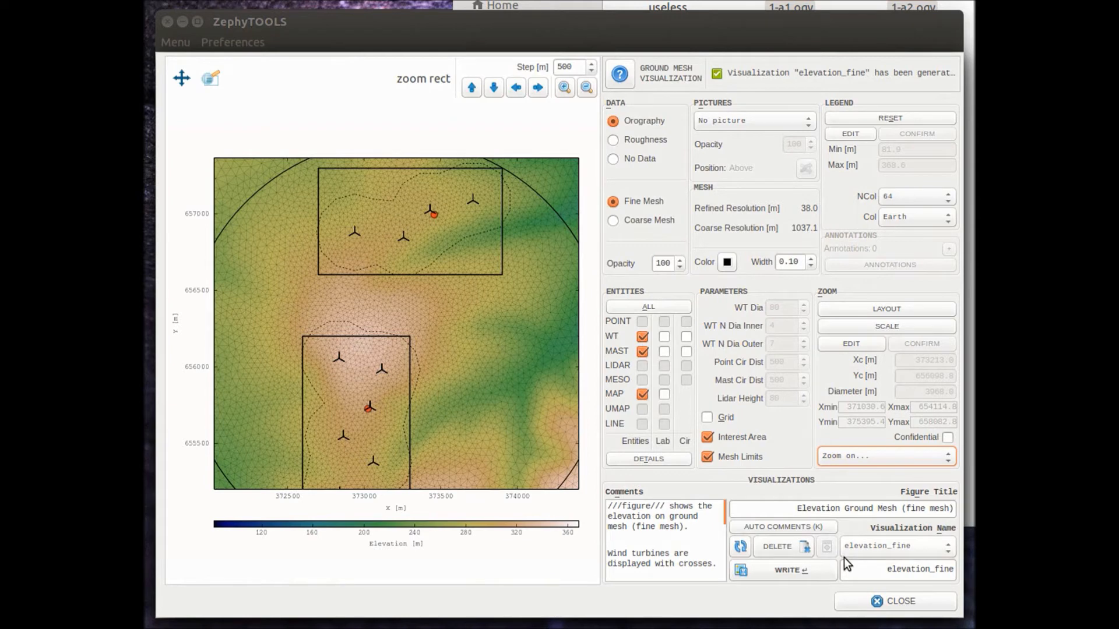
left_click(878, 601)
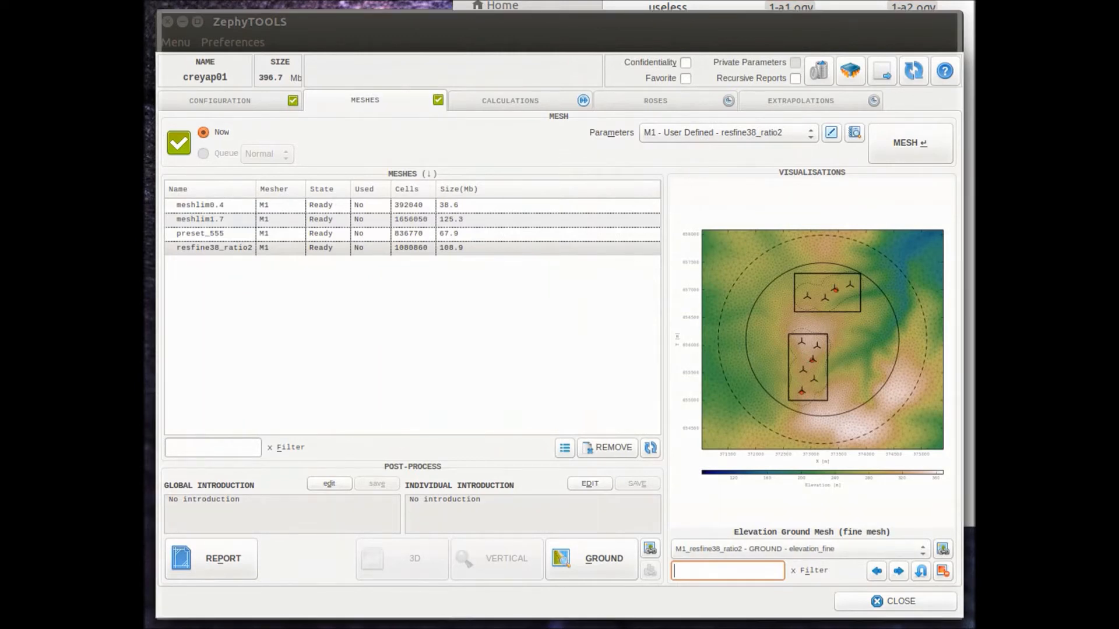
- Edit the mesh parameters, renaming the file as resfine38_ratio5 and setting the heterogeneous refinement ratio to 5
left_click(831, 134)
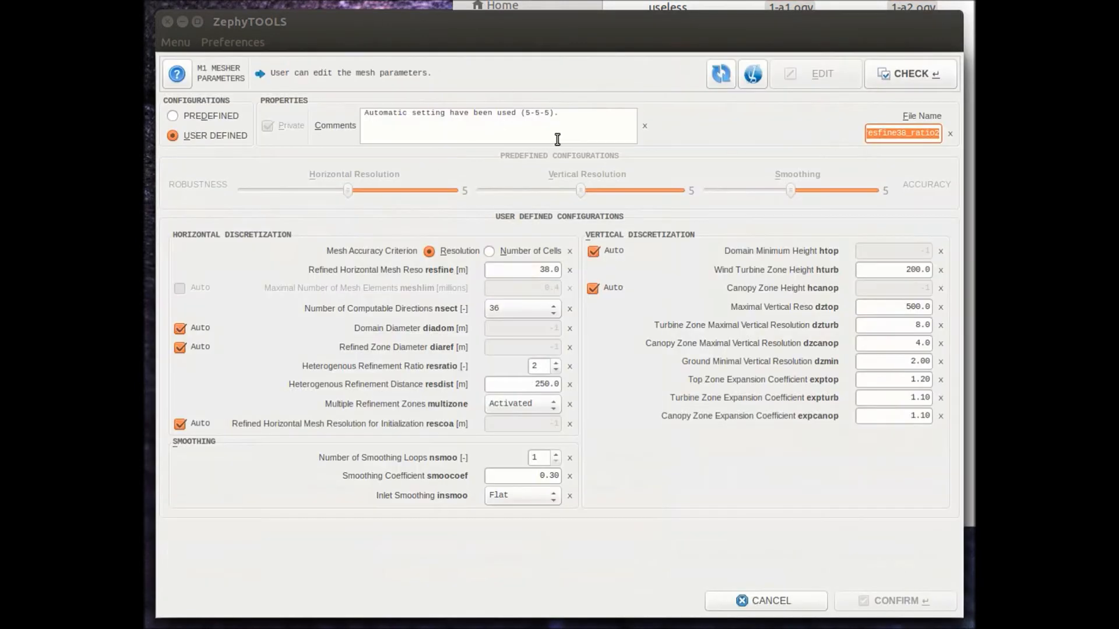
left_click(939, 132)
type("5")
left_click(555, 363)
left_click(555, 363)
left_click(556, 363)
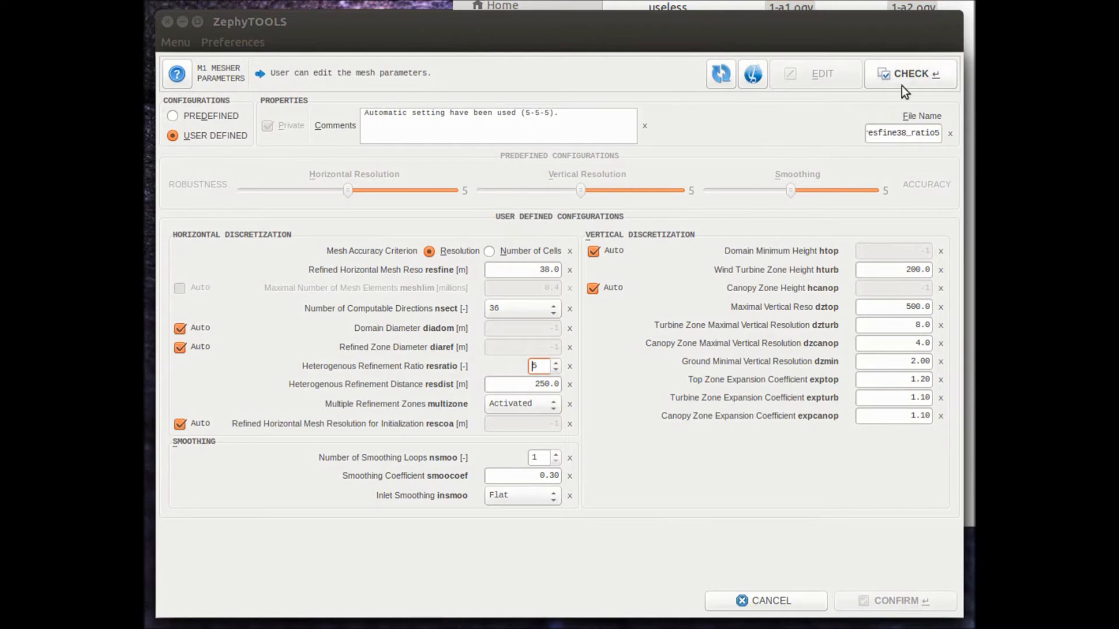
- Check and confirm the resfine38_ratio5 parameters, and generate the mesh from them
left_click(916, 75)
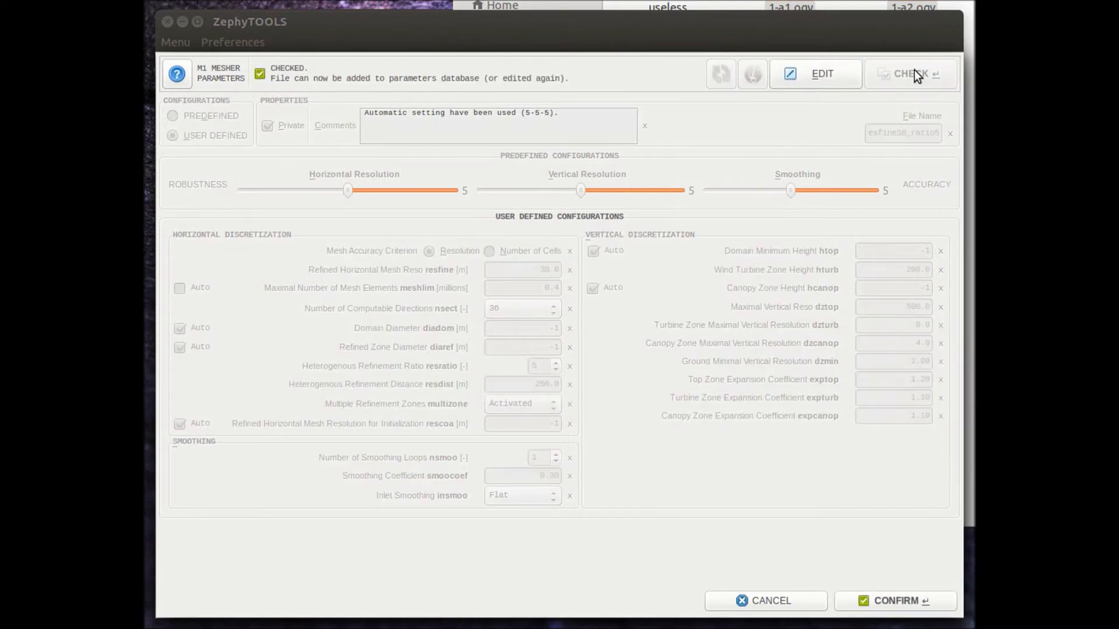
left_click(897, 599)
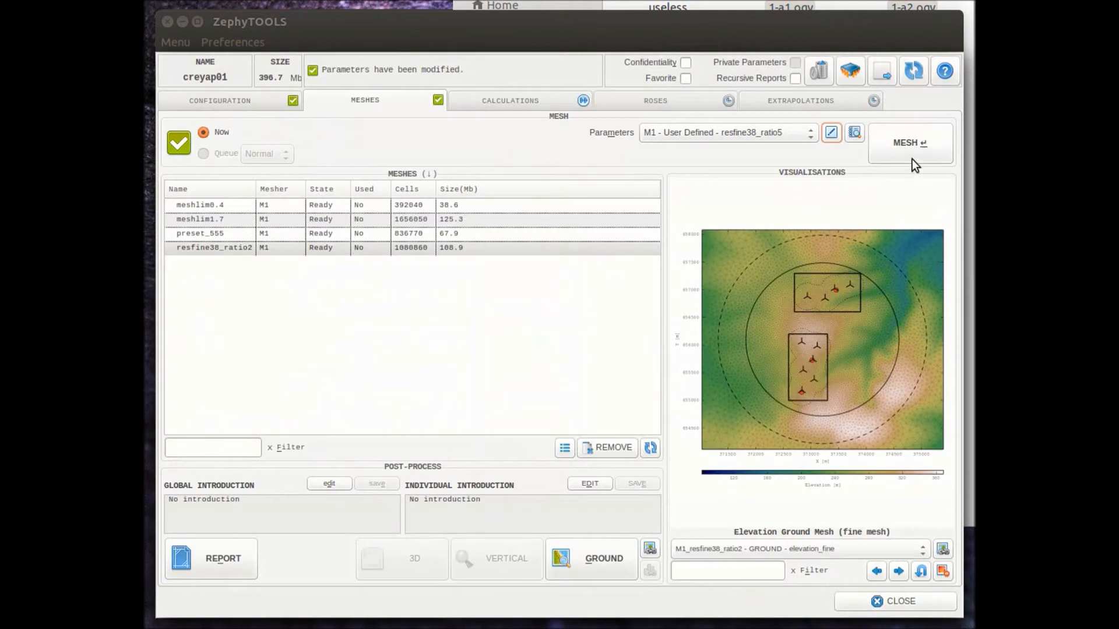
left_click(932, 144)
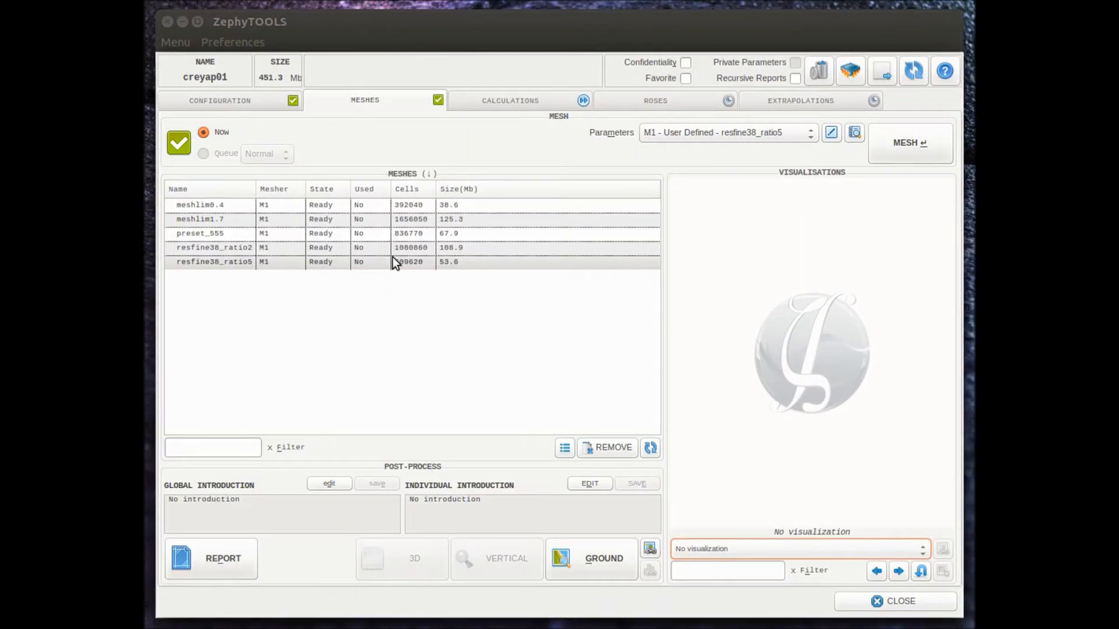
- Copy the ground elevation visualization from the resfine38_ratio2 mesh and write it to the resfine38_ratio5 mesh
left_click(393, 262)
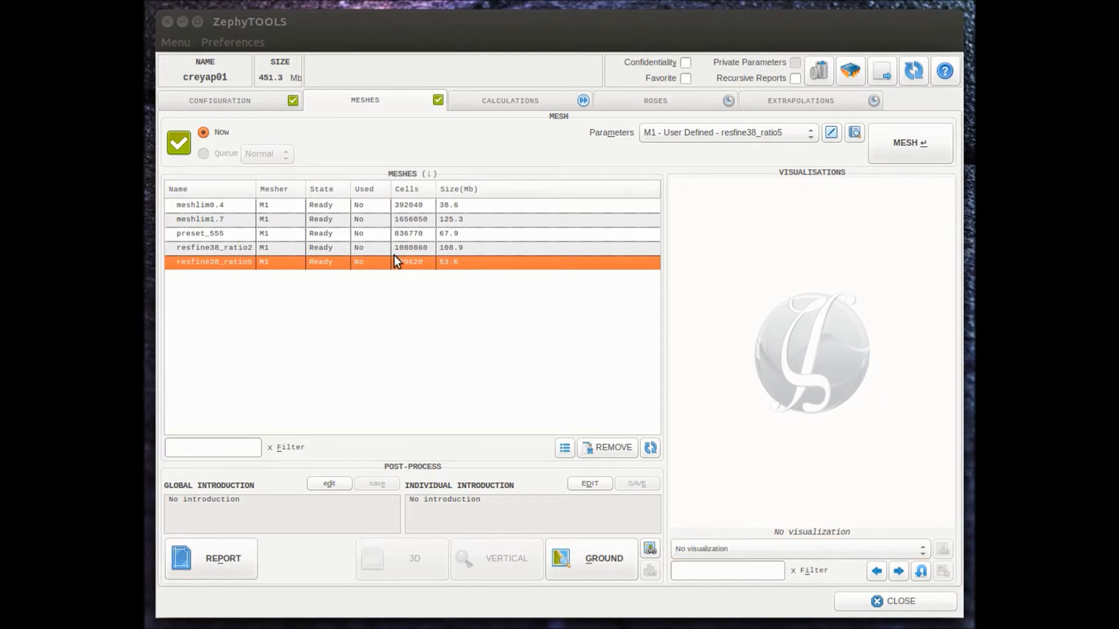
left_click(406, 246)
left_click(413, 233)
left_click(403, 246)
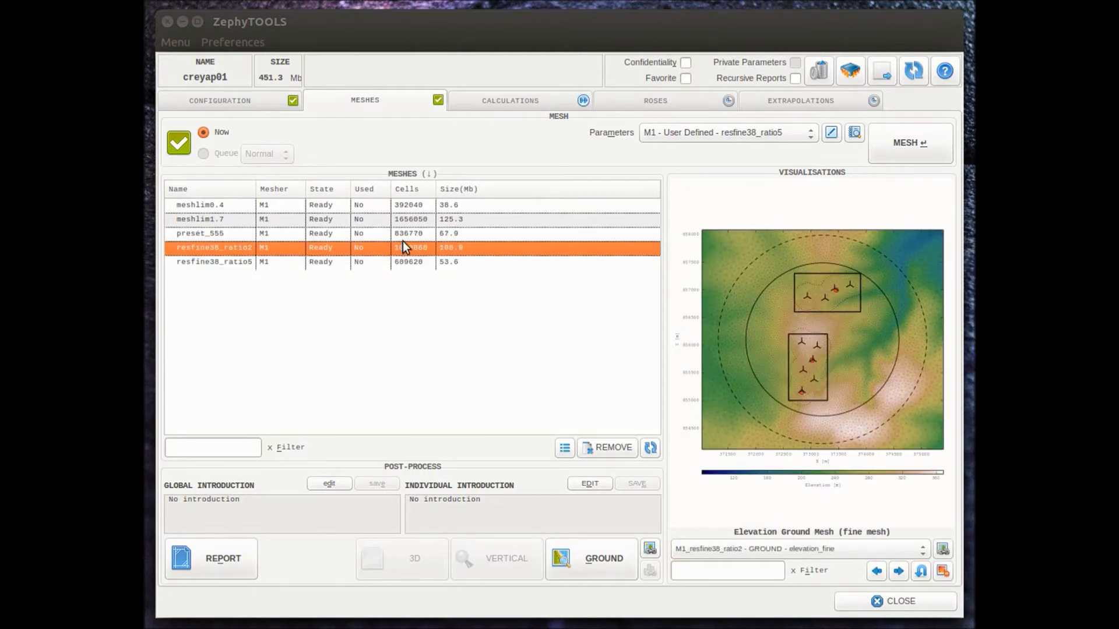
right_click(741, 263)
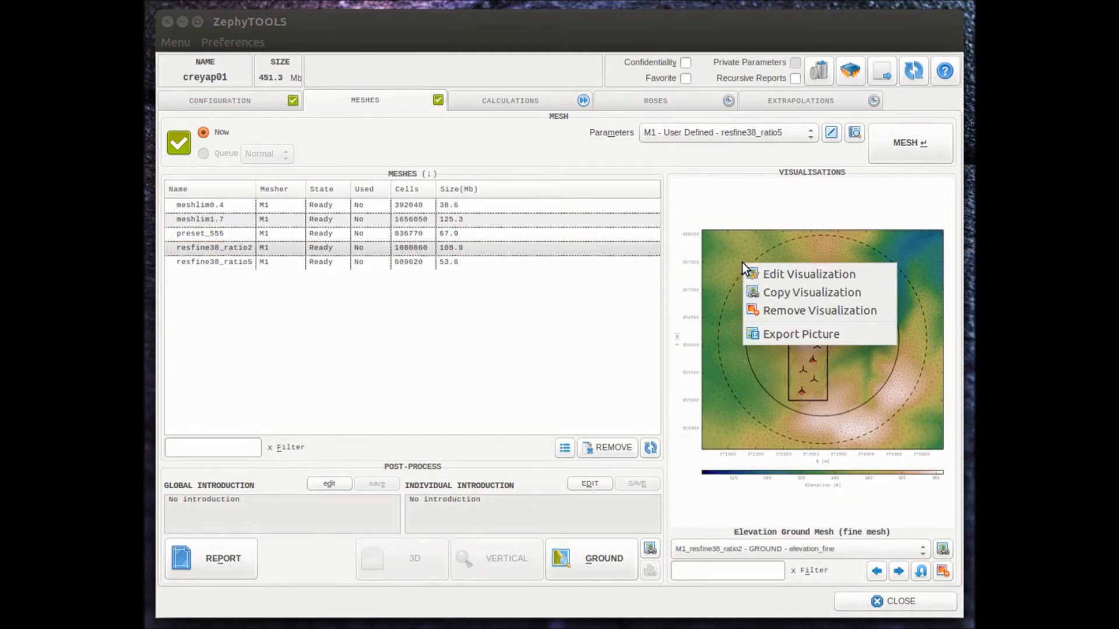
left_click(777, 298)
left_click(457, 263)
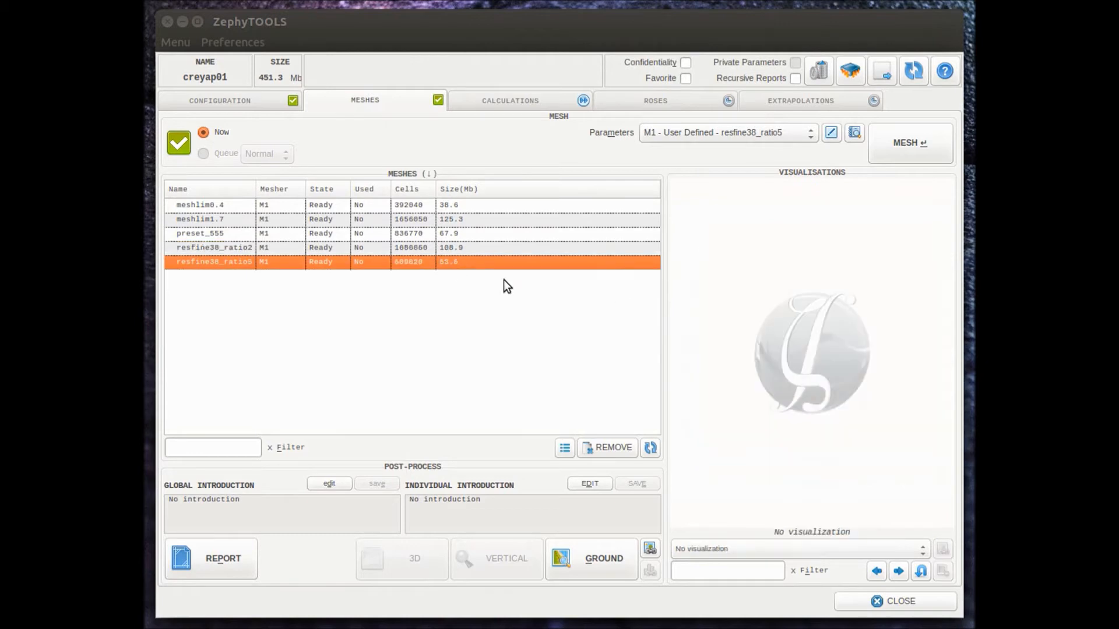
right_click(478, 264)
left_click(553, 407)
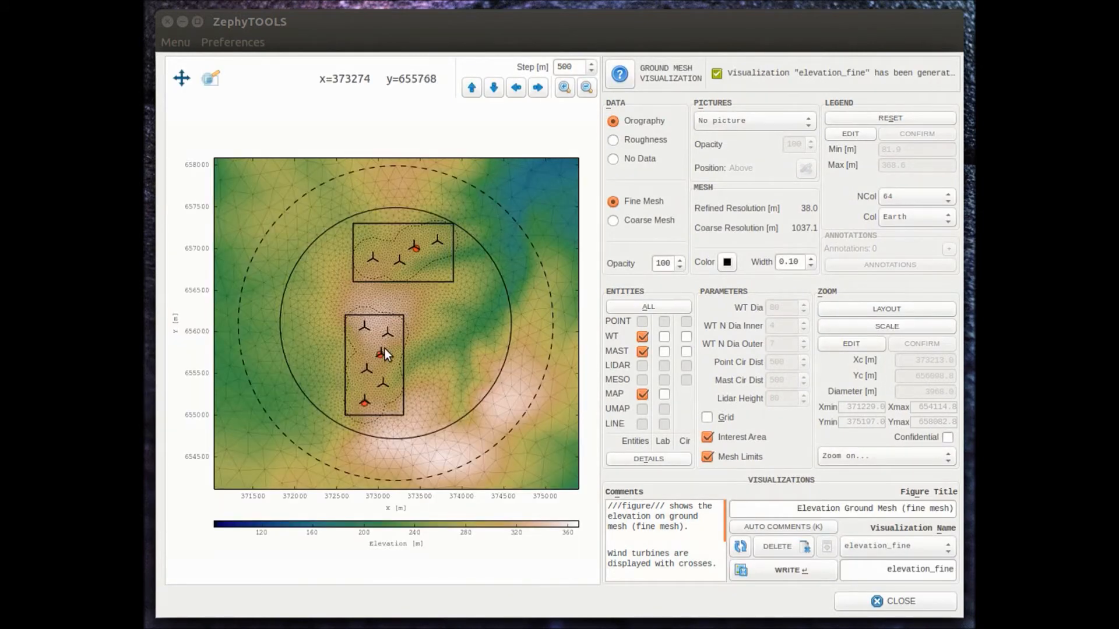
- Examine the resfine38_ratio5 ground mesh up close in and between the two wind turbine areas, and close the visualization
left_click(212, 78)
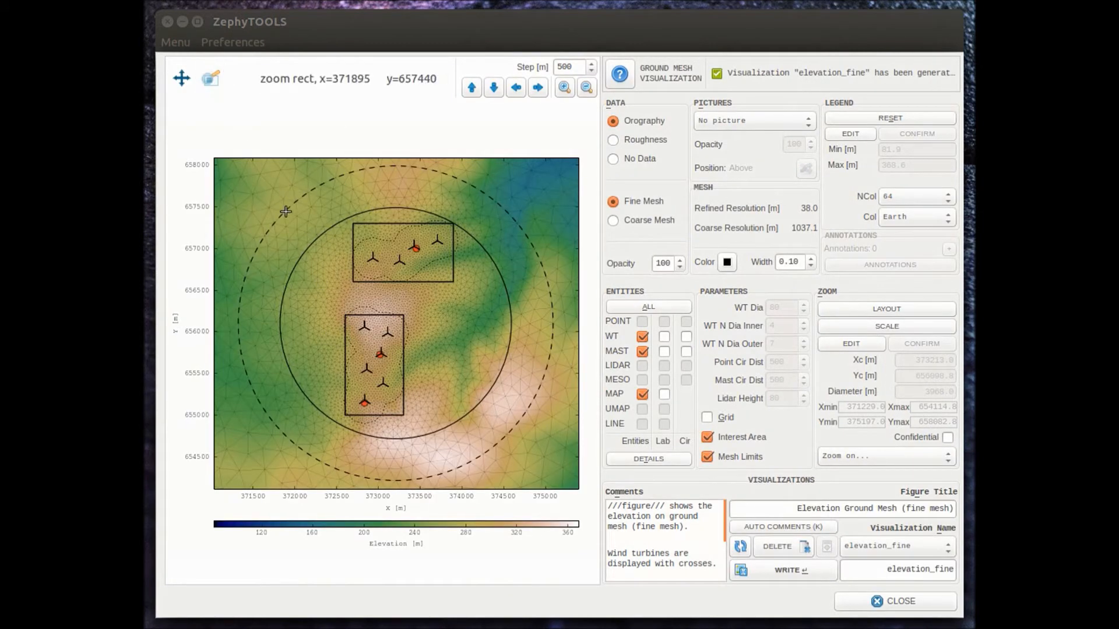
left_click_drag(307, 244, 469, 333)
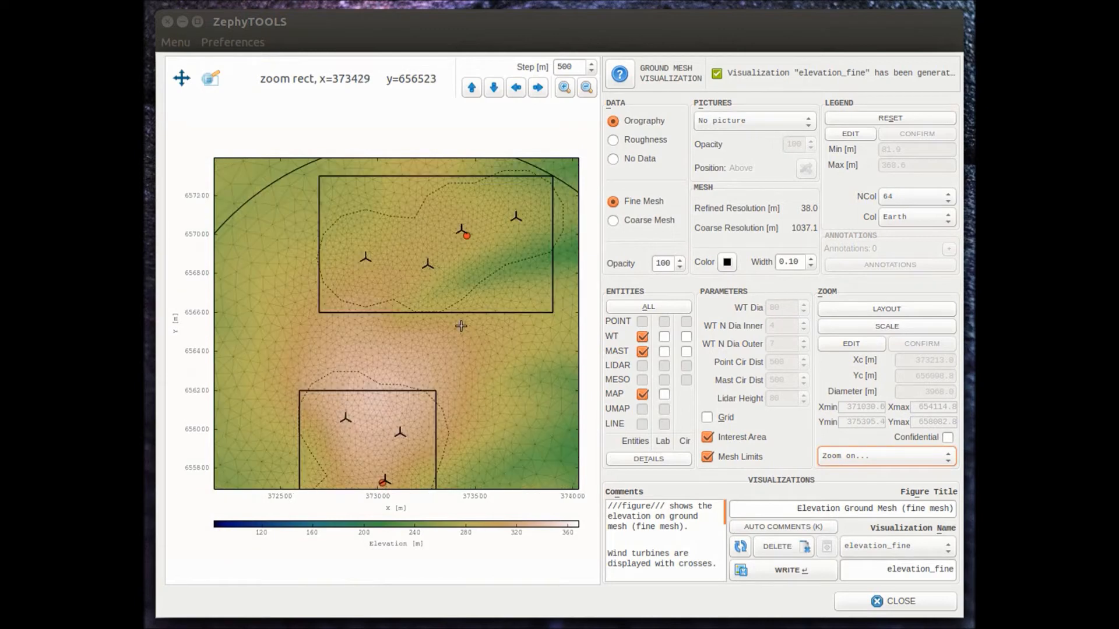
left_click(182, 78)
mouse_move(452, 282)
left_mouse_down()
mouse_move(395, 330)
mouse_move(439, 292)
left_mouse_up()
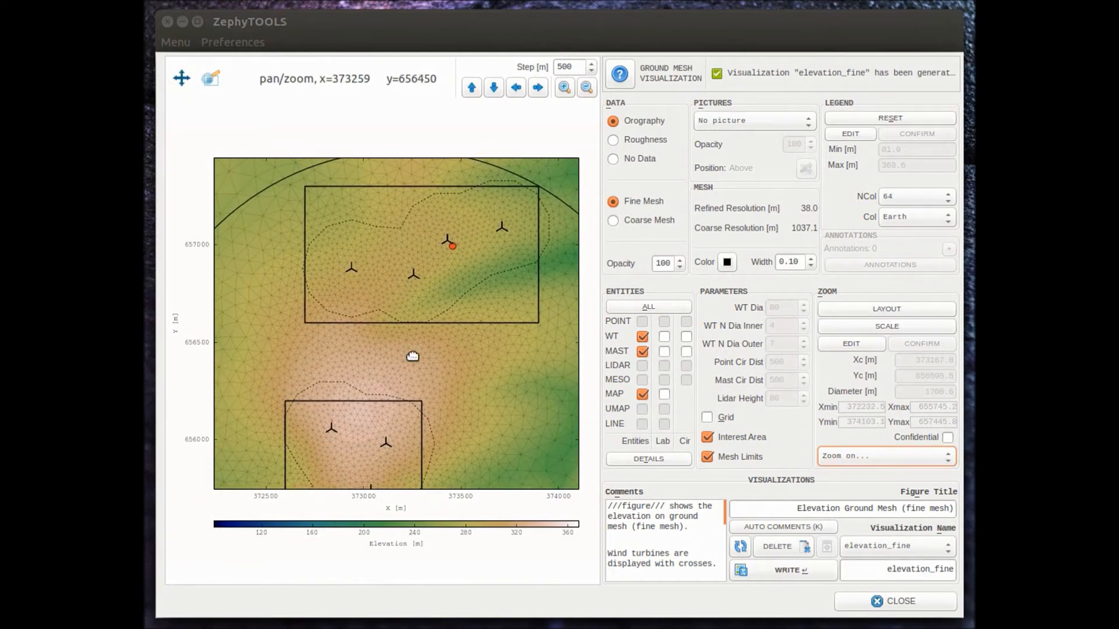
left_click_drag(407, 360, 436, 267)
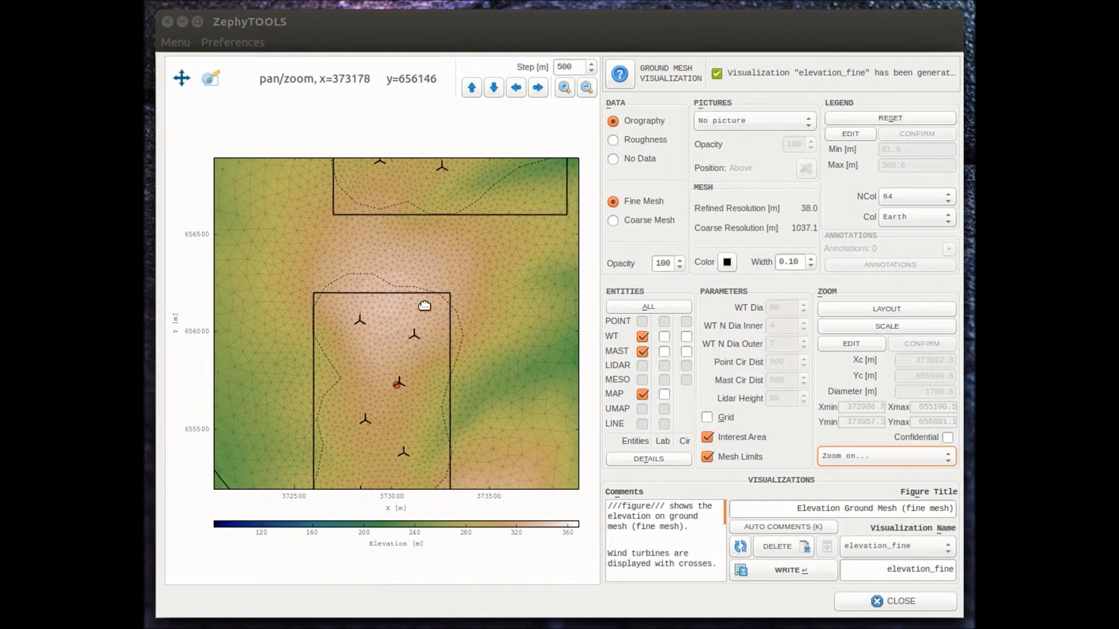
left_click_drag(425, 365, 399, 455)
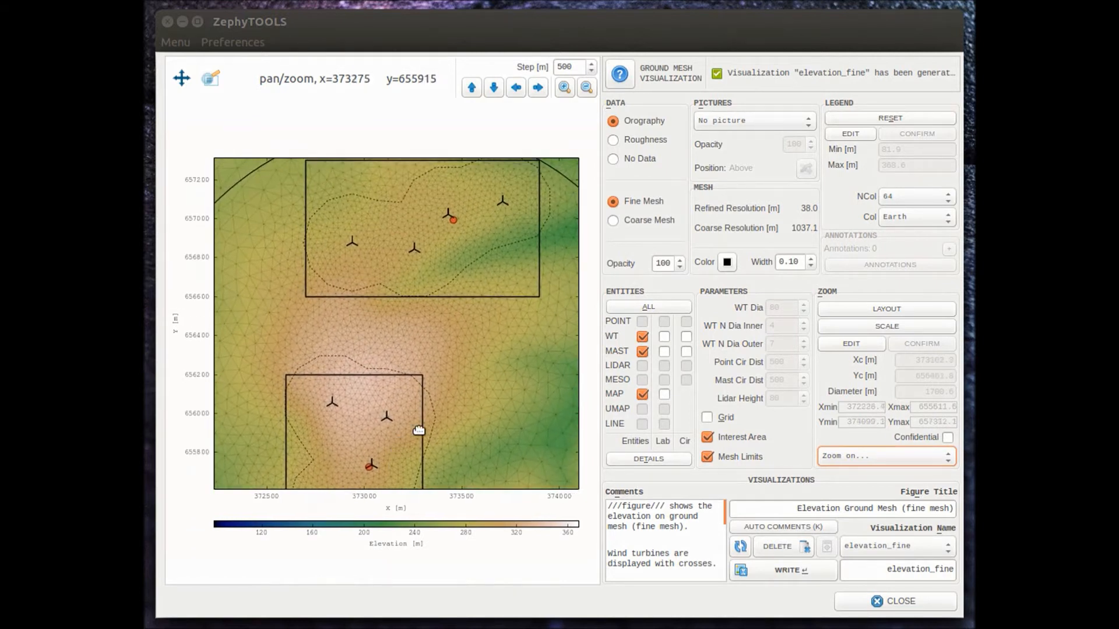
left_click(880, 601)
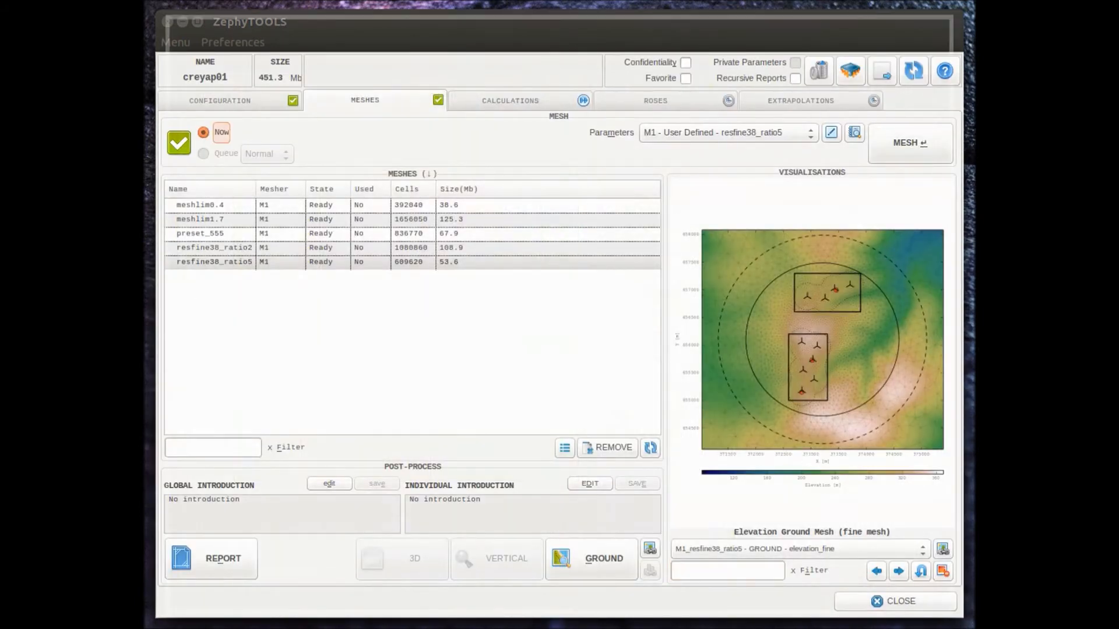
- Set the heterogeneous refinement ratio to 10, rename the parameter file as resfine38_ratio10, and check the parameters
left_click(831, 134)
left_click(558, 364)
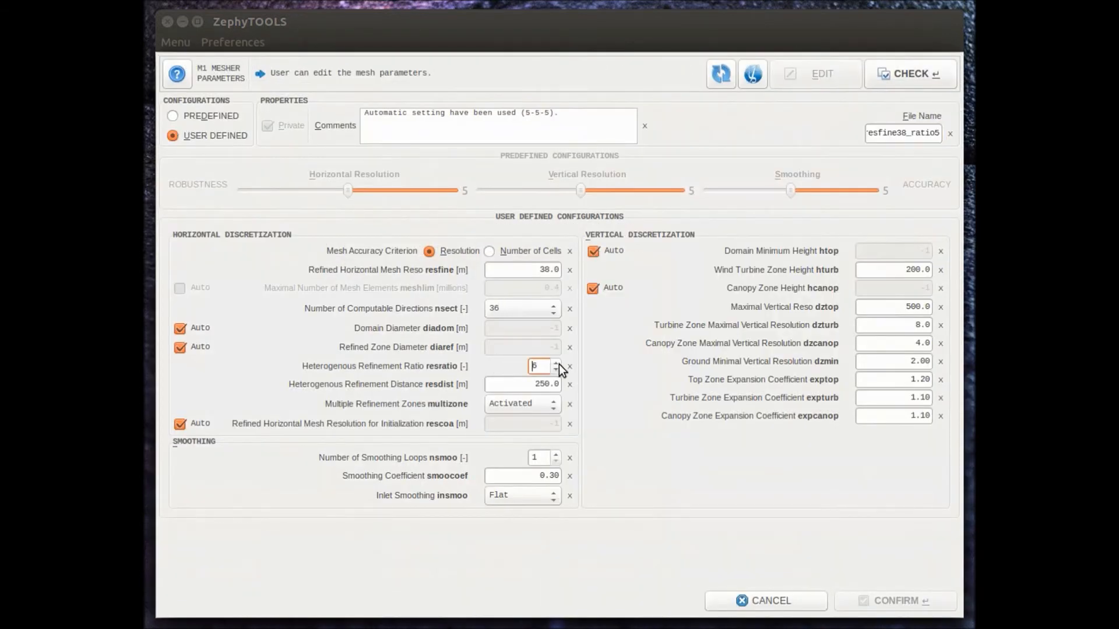
left_click(558, 365)
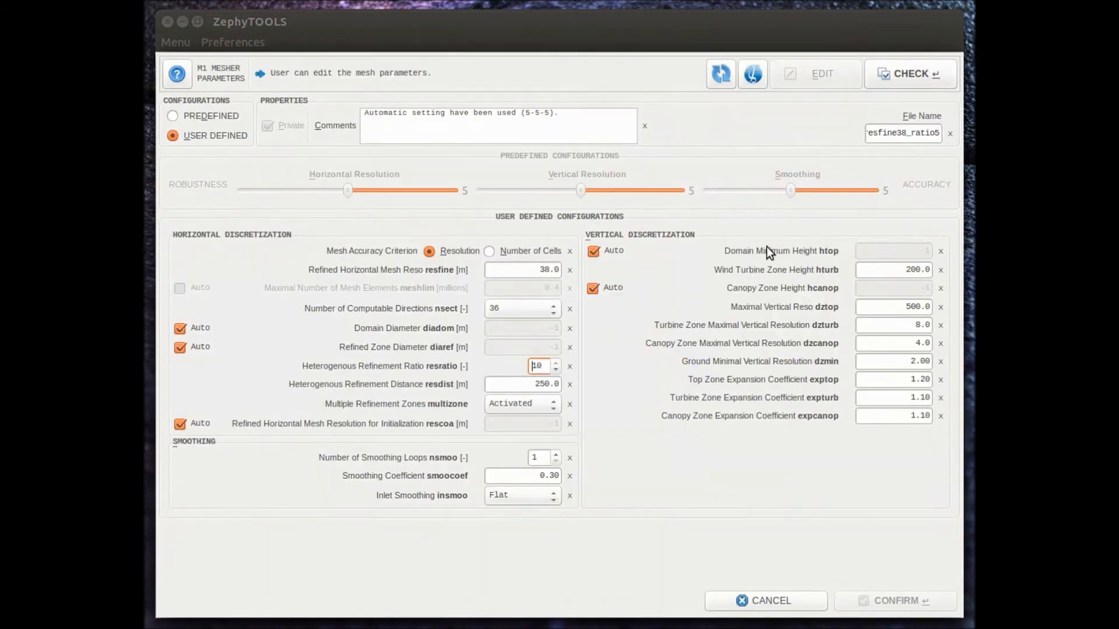
left_click(938, 133)
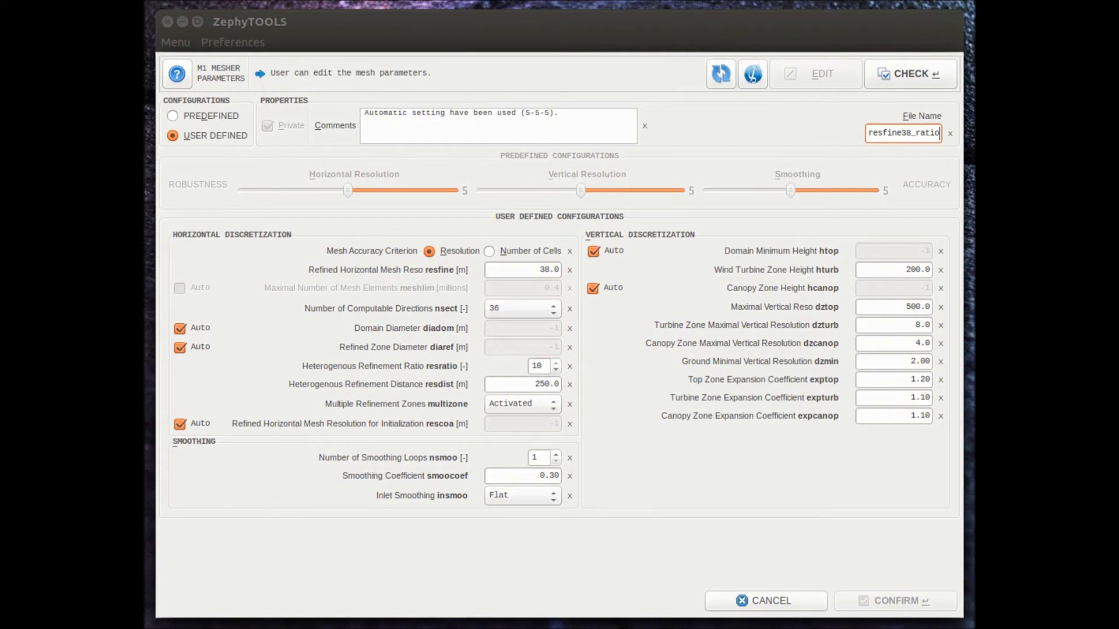
type("10")
left_click(886, 67)
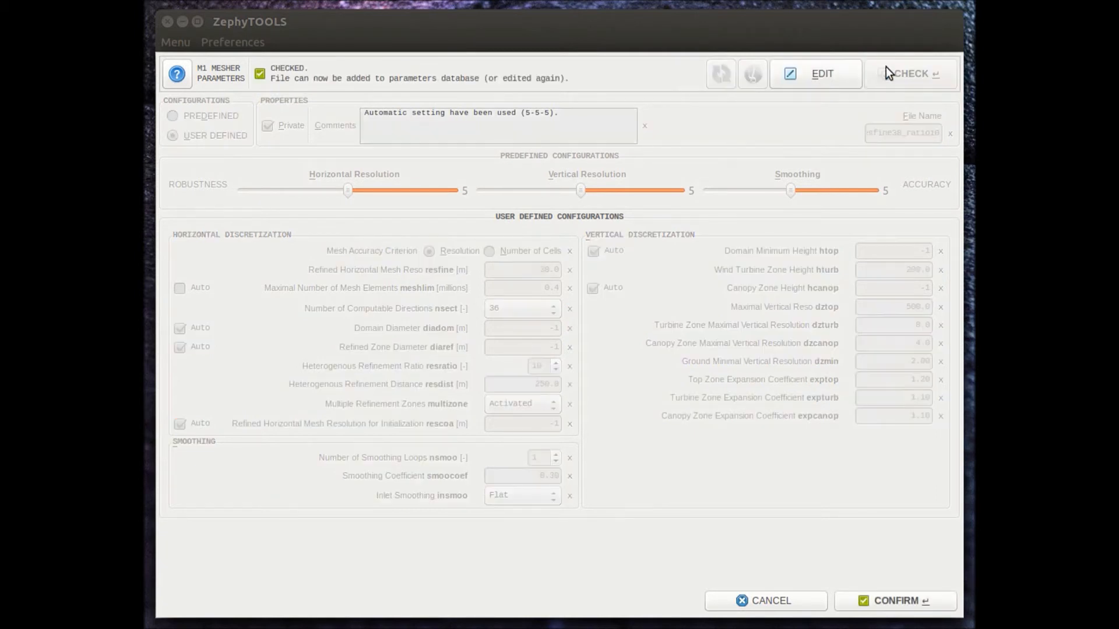
- Confirm the resfine38_ratio10 parameters and generate the mesh from them
left_click(879, 593)
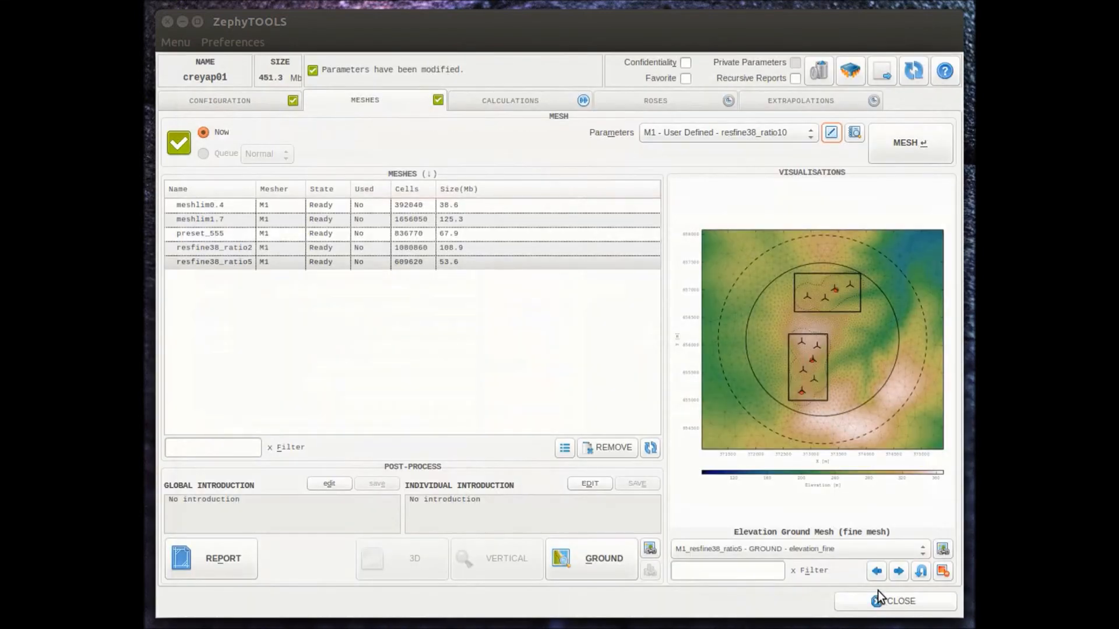
left_click(897, 143)
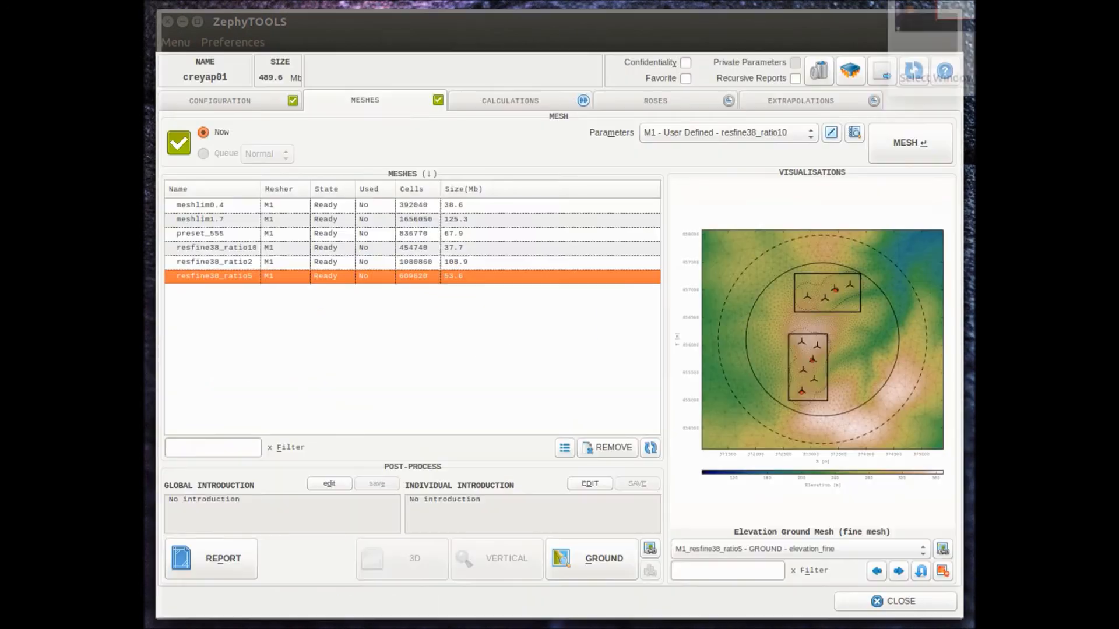
- Copy the ground elevation visualization from the resfine38_ratio5 mesh and write it to the resfine38_ratio10 mesh
left_click(396, 247)
left_click(391, 259)
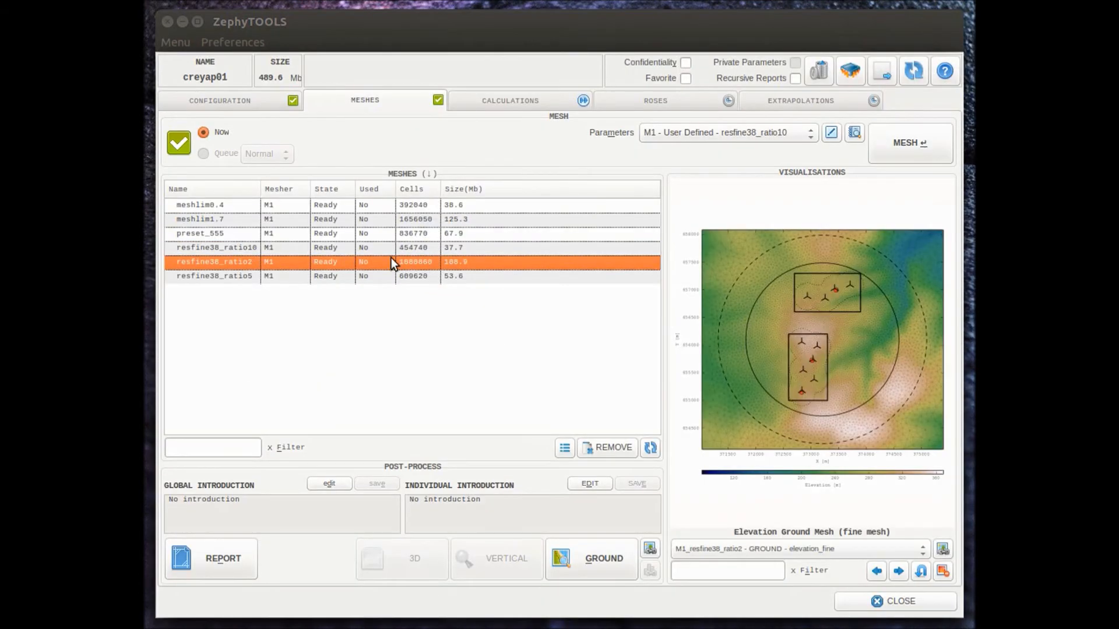
left_click(389, 271)
right_click(767, 285)
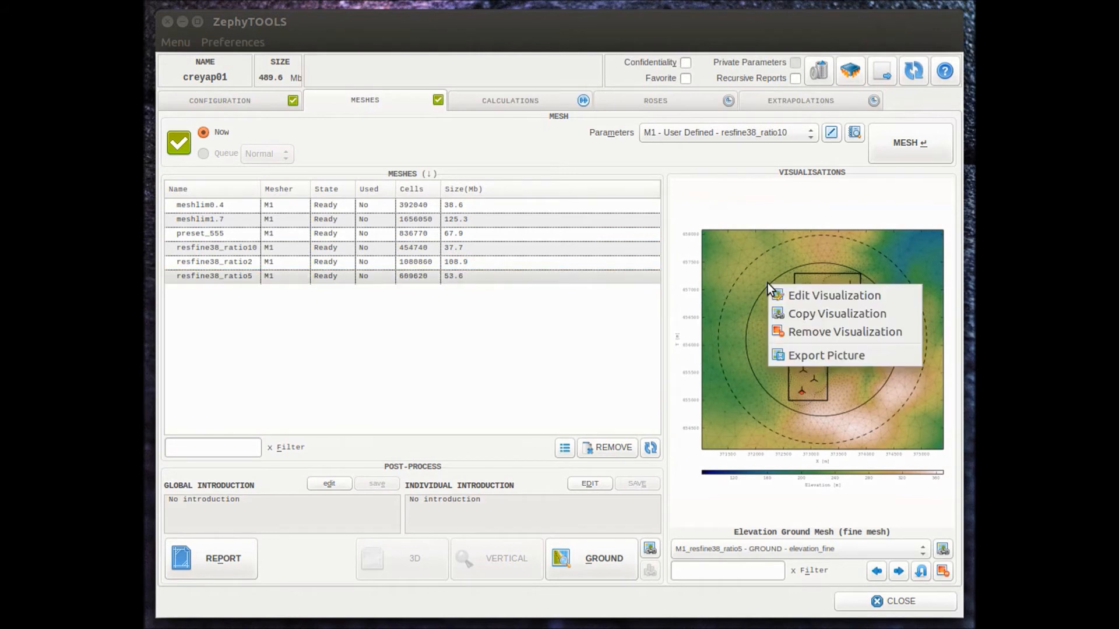
left_click(797, 314)
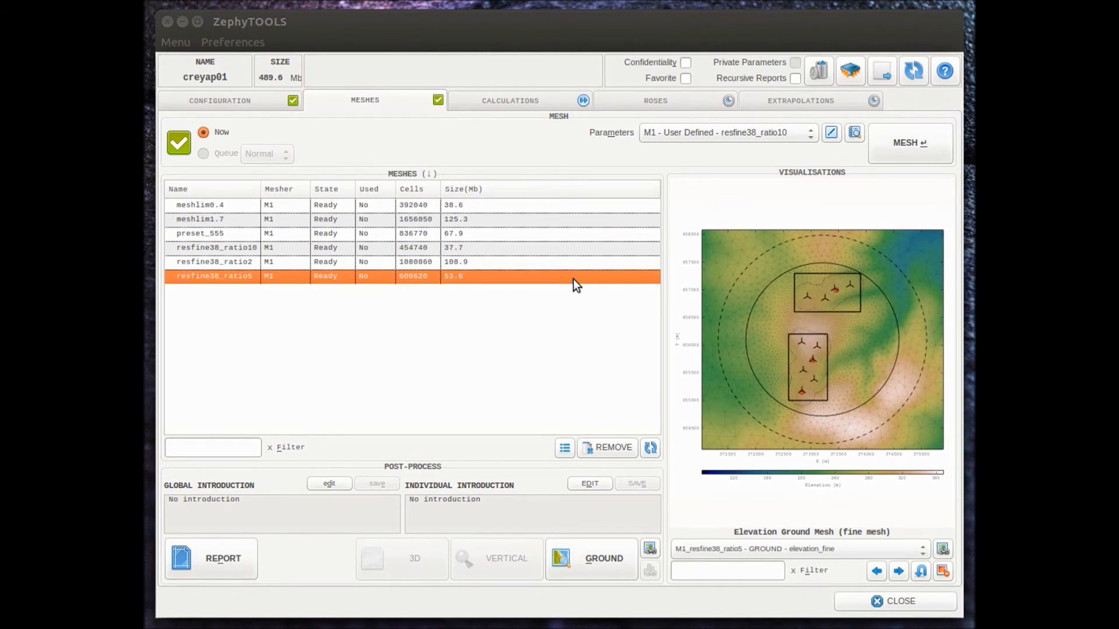
left_click(351, 244)
right_click(350, 243)
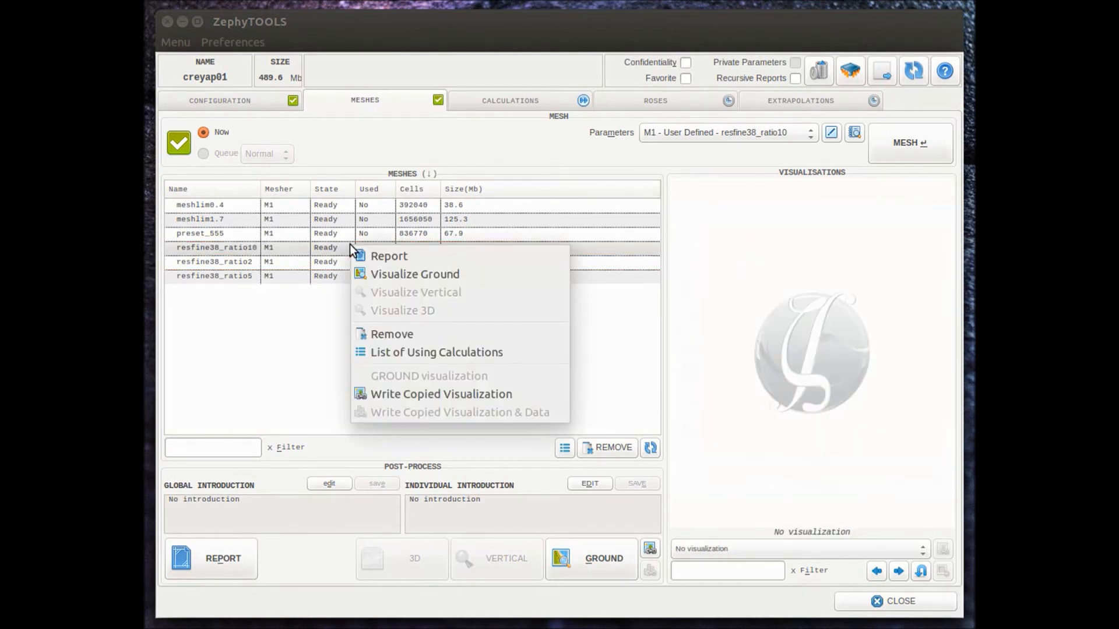
left_click(425, 391)
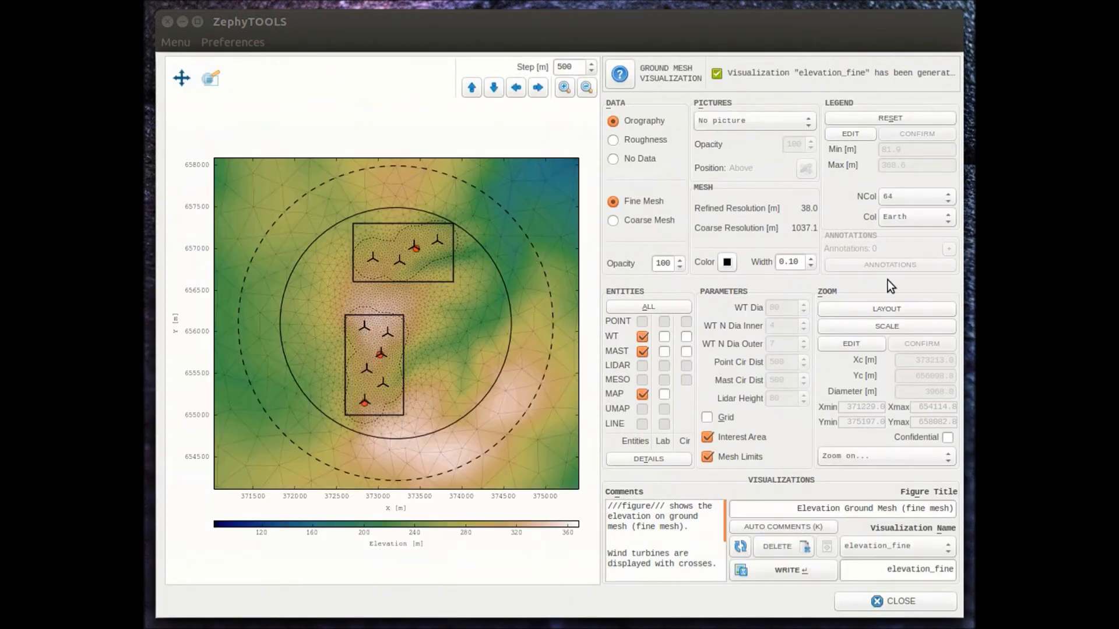
- Examine the resfine38_ratio10 ground mesh up close around and between the two wind turbine areas, and close the visualization
left_click(901, 307)
left_click(214, 86)
left_click_drag(304, 220, 466, 309)
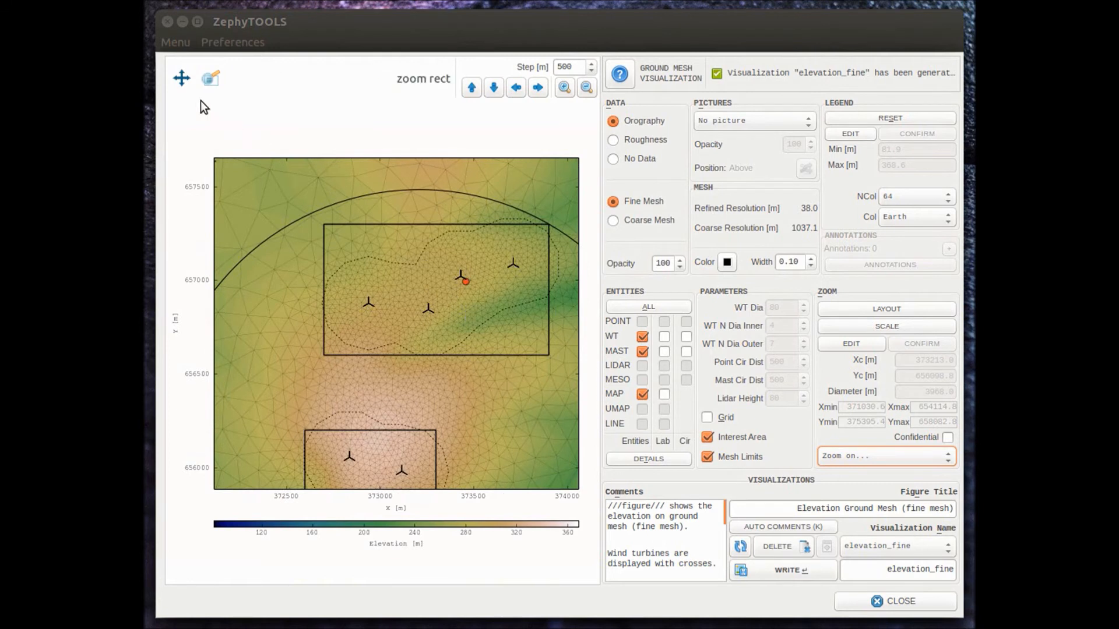
left_click(181, 78)
left_click_drag(482, 352, 520, 227)
left_click_drag(487, 361, 460, 414)
left_click_drag(480, 252, 458, 332)
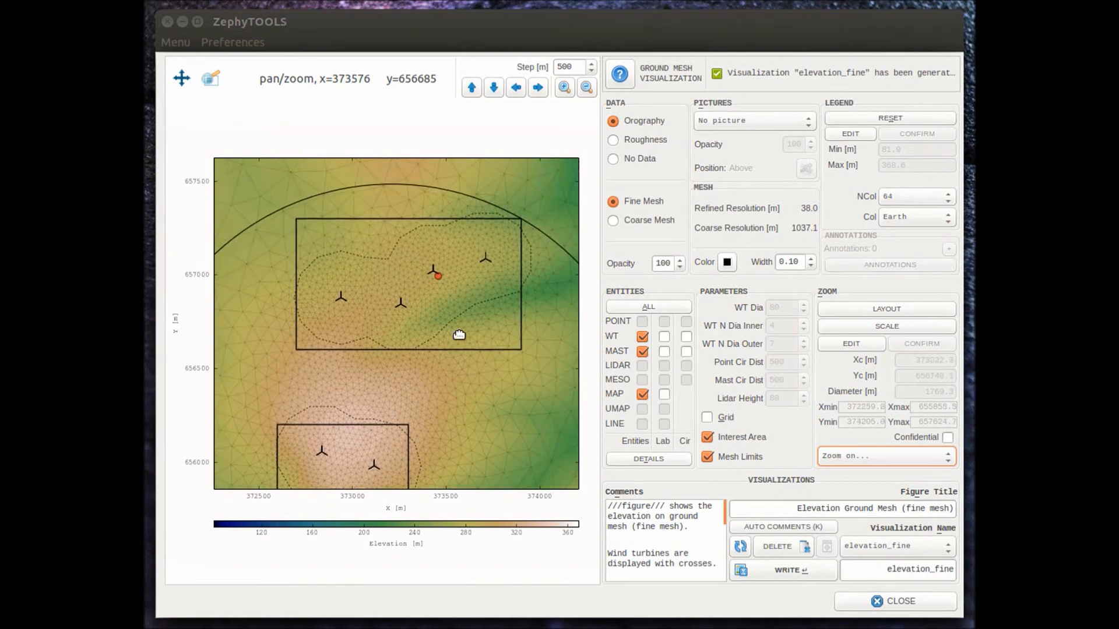
left_click(897, 602)
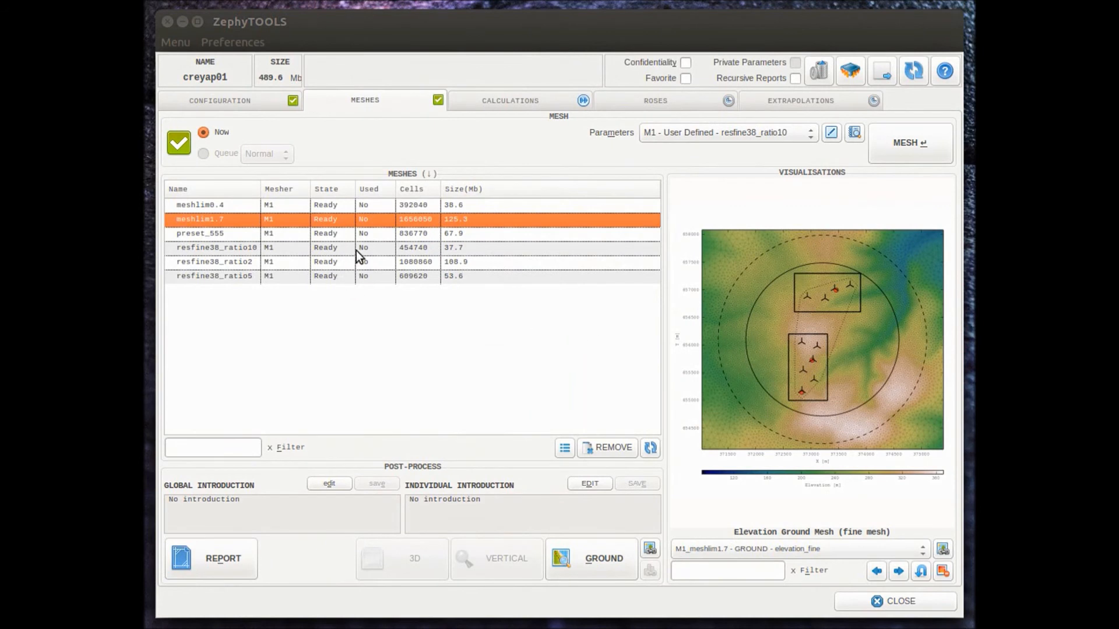
- Compare the ground mesh visualizations of the listed meshes one after another, including the three resfine38 meshes
left_click(382, 253)
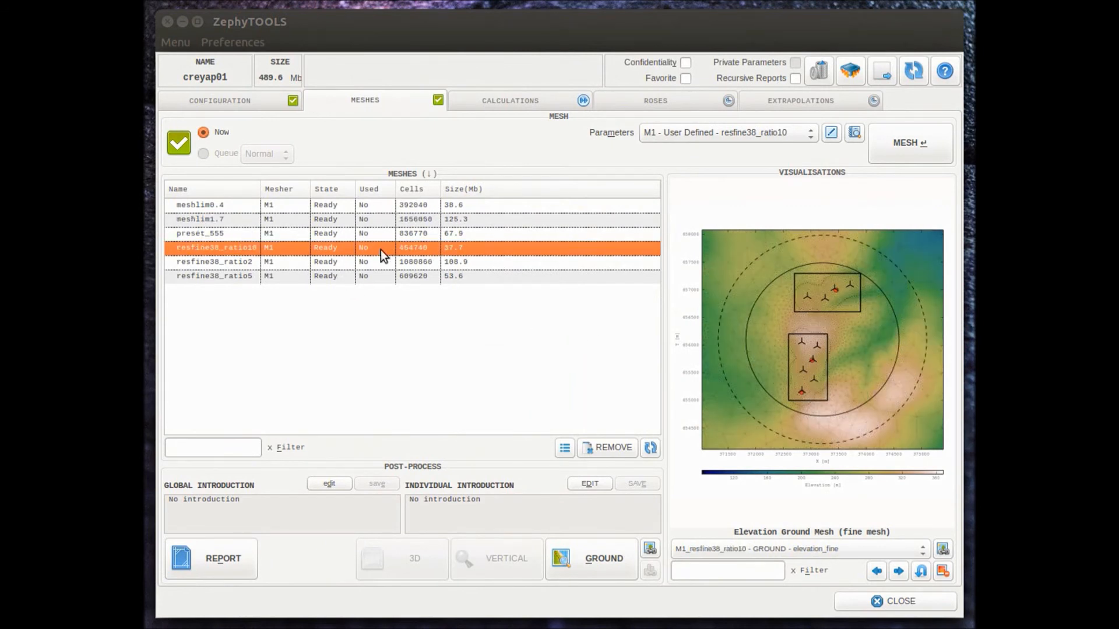
left_click(385, 261)
left_click(385, 272)
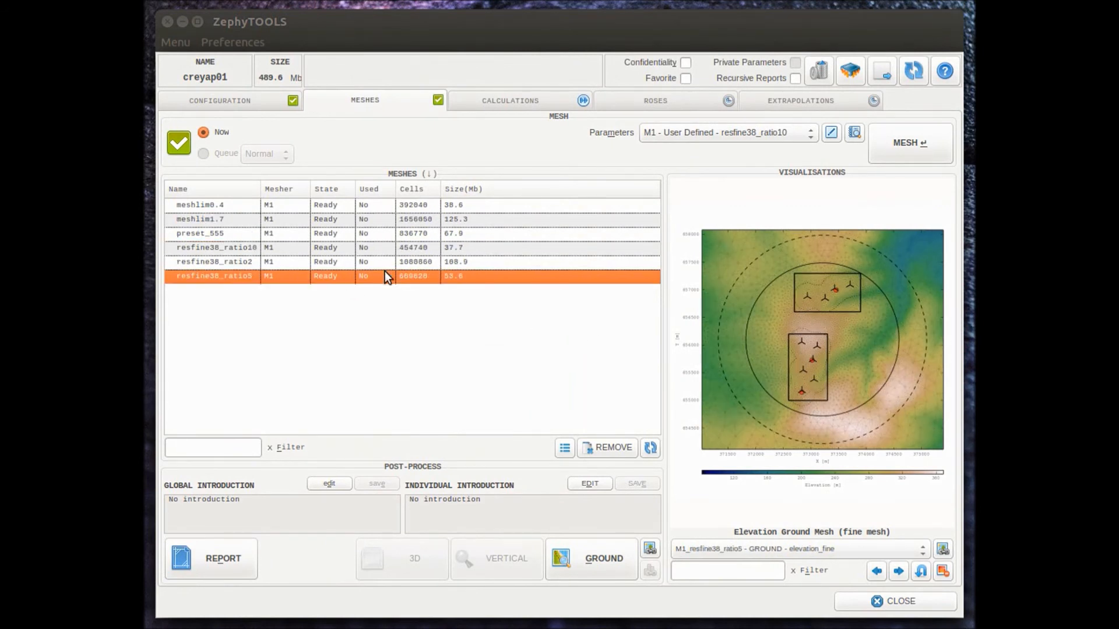
key("Up")
key("Up")
key("Up")
key("Up")
key("Up")
key("Down")
key("Down")
key("Down")
key("Down")
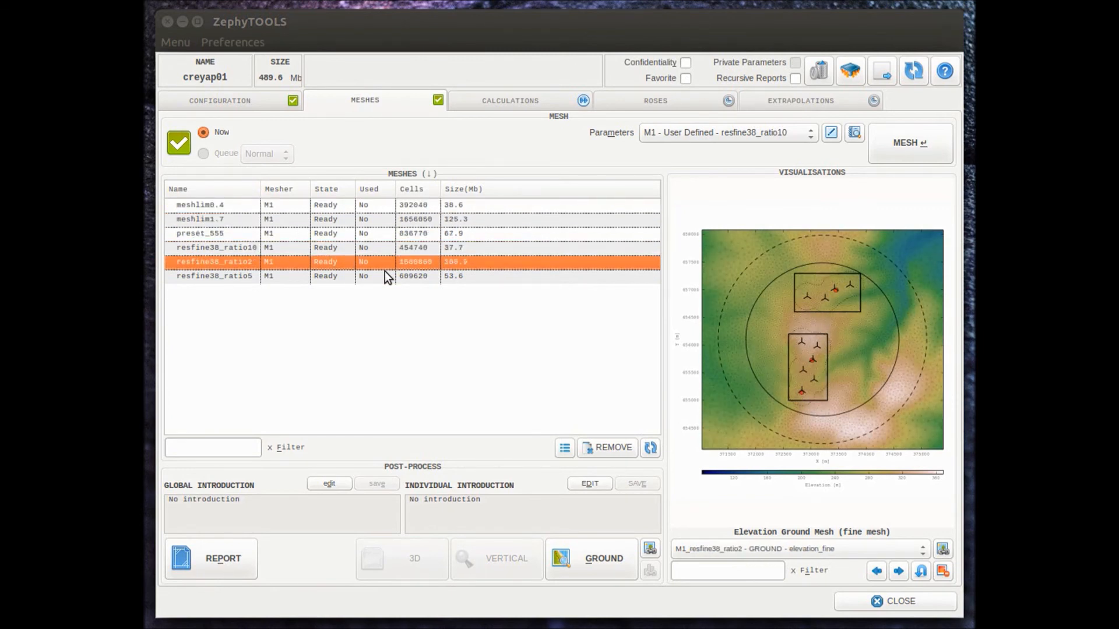
key("Down")
- Generate one comparison report for the meshlim1.7, resfine38_ratio10, resfine38_ratio2 and resfine38_ratio5 meshes
left_click(394, 221)
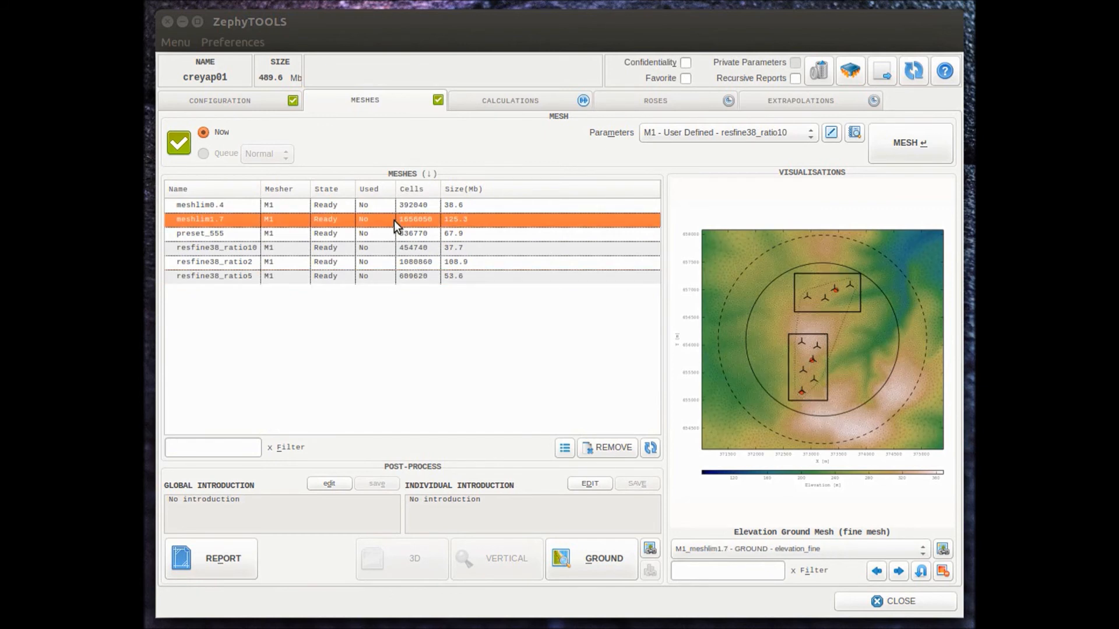
left_click(390, 251, "ctrl")
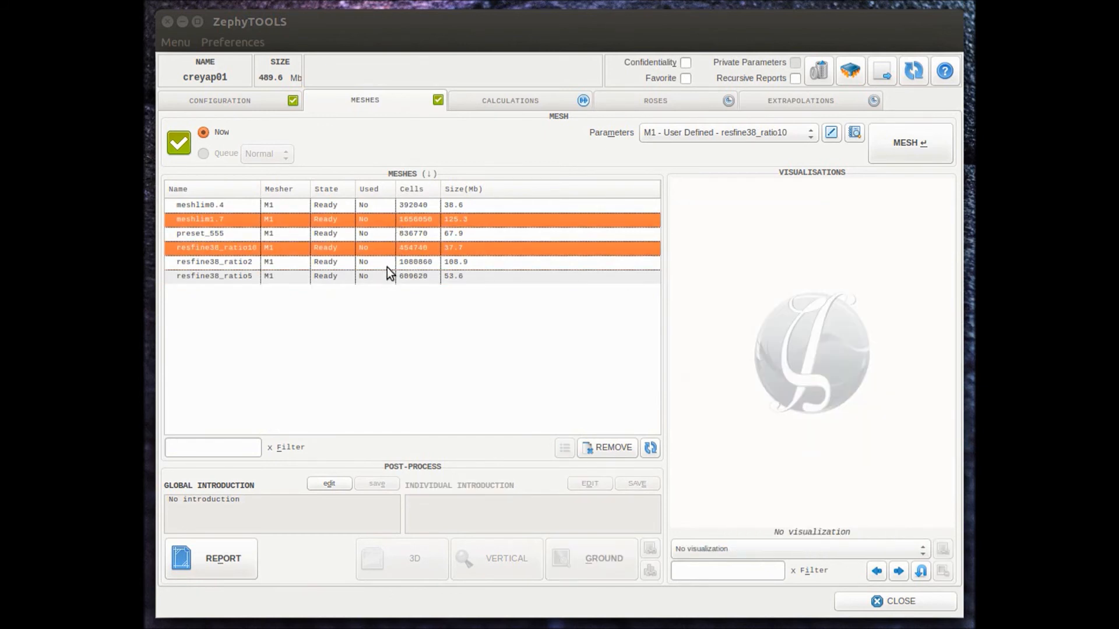
left_click(387, 266, "ctrl")
left_click(381, 278, "ctrl")
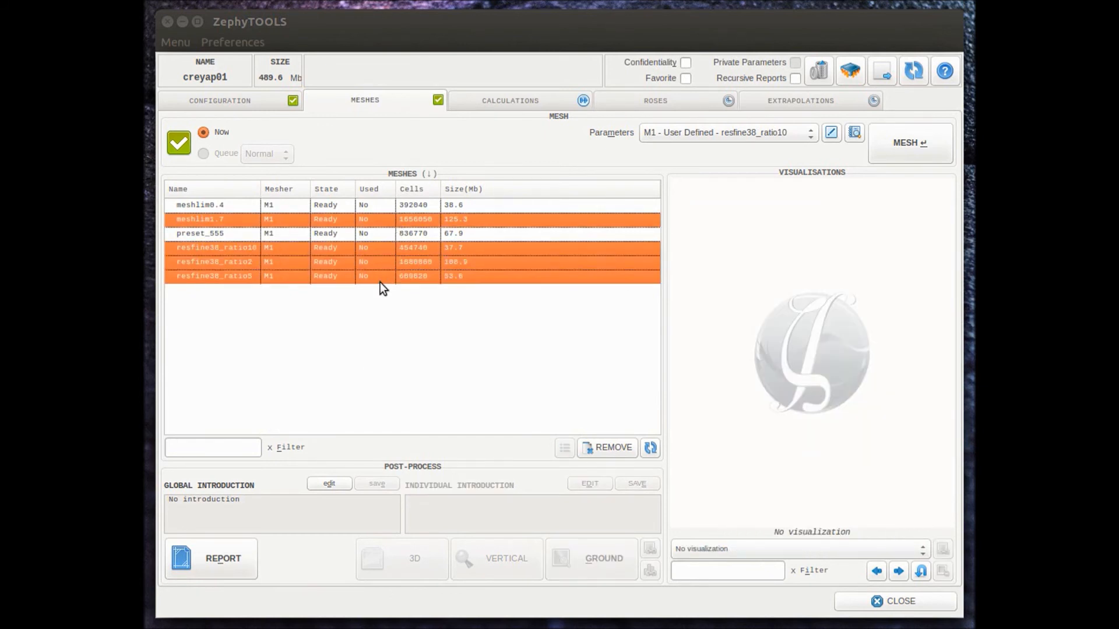
left_click(237, 566)
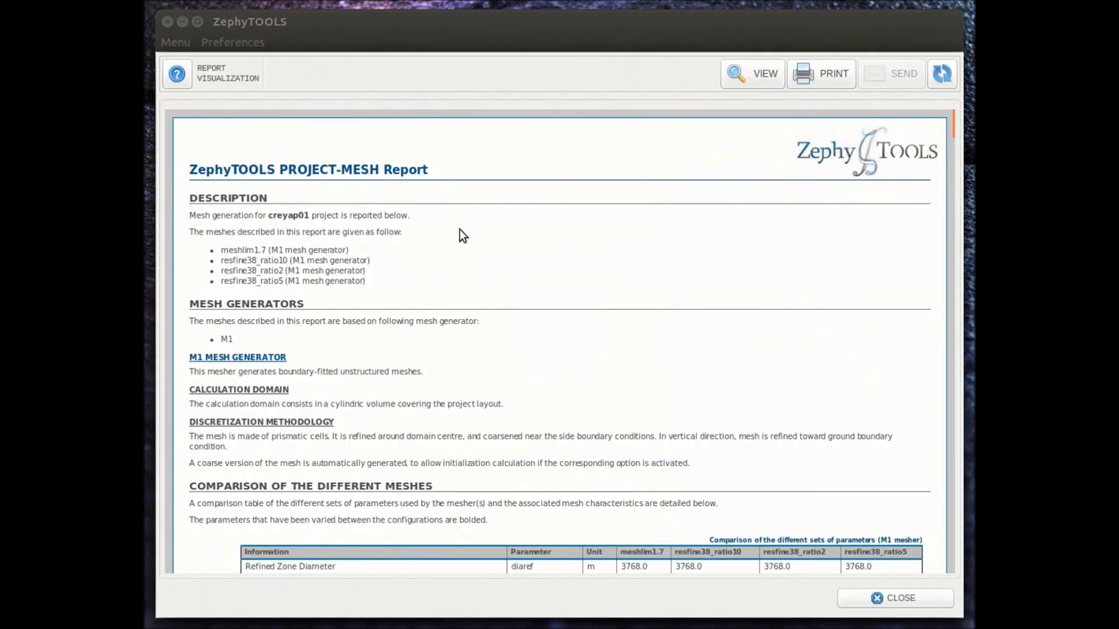
- Review the report's comparison table for differences in mesh parameters, cell numbers, mesh quality and total duration
scroll(464, 233, "down", 6)
scroll(464, 236, "down", 3)
scroll(465, 236, "down", 2)
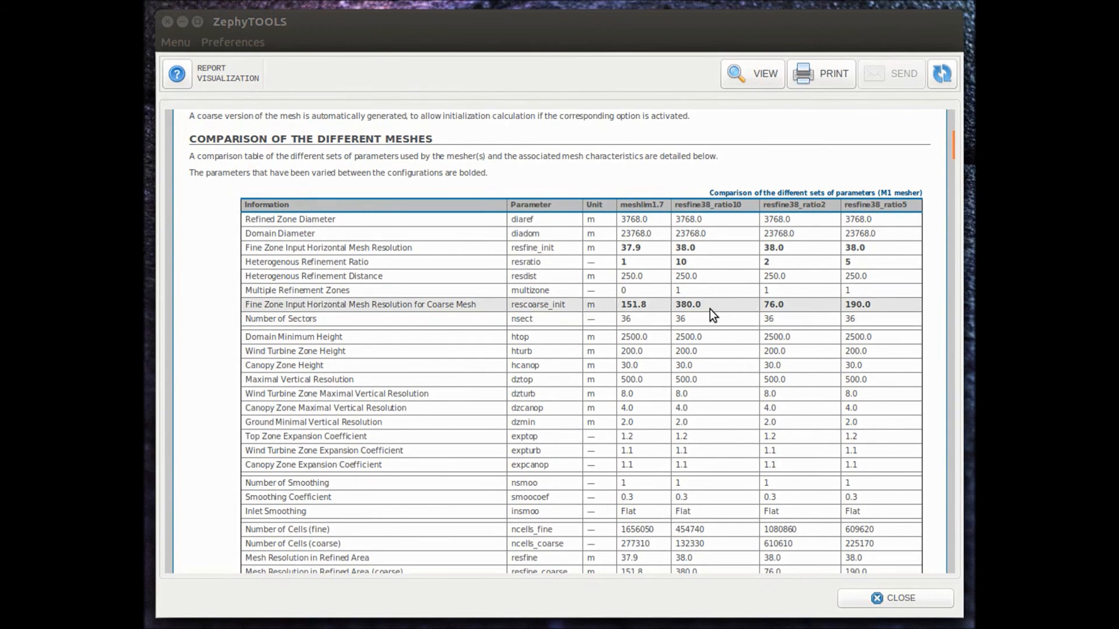
scroll(788, 299, "down", 3)
scroll(789, 298, "up", 1)
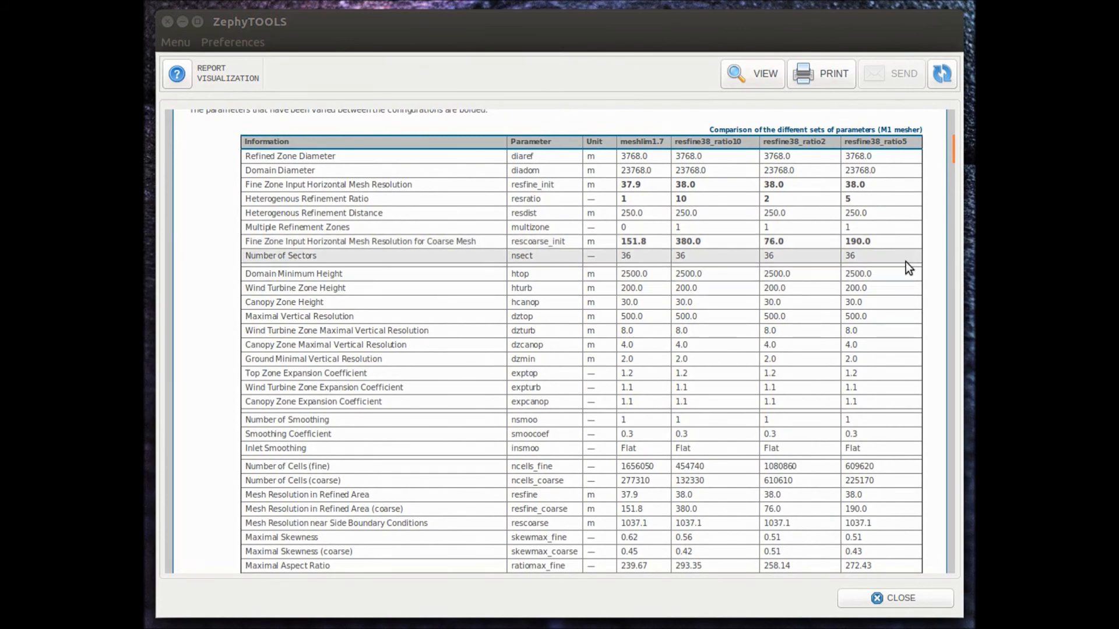
scroll(906, 262, "down", 10)
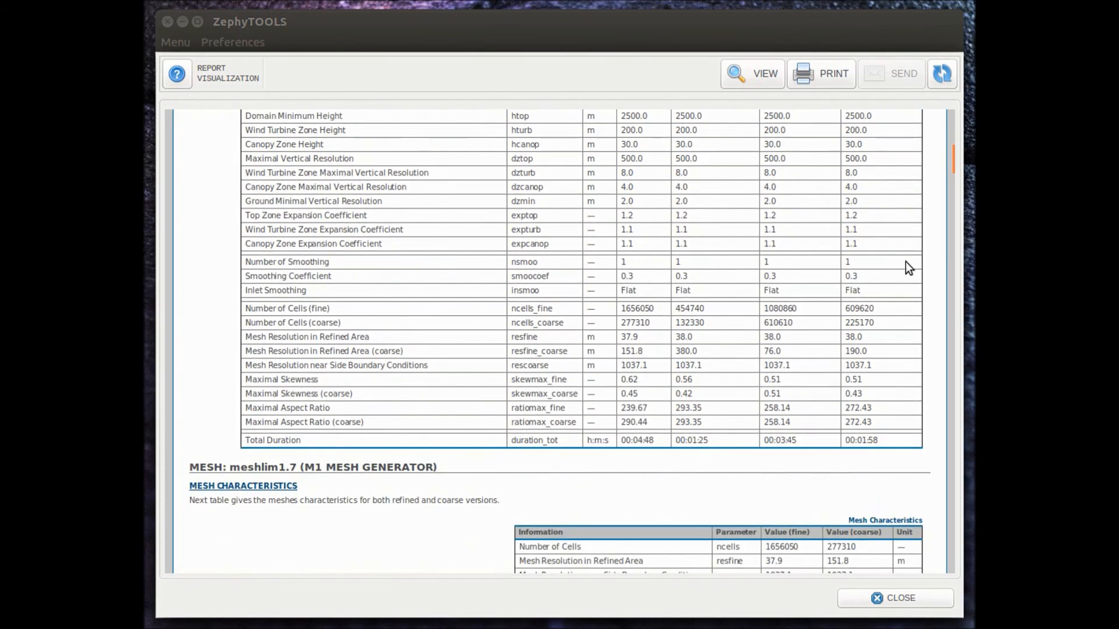
- Review the individual report sections of meshlim1.7 and resfine38_ratio10, including mesh characteristics, ground visualizations, vertical discretization and input parameters
scroll(905, 262, "down", 10)
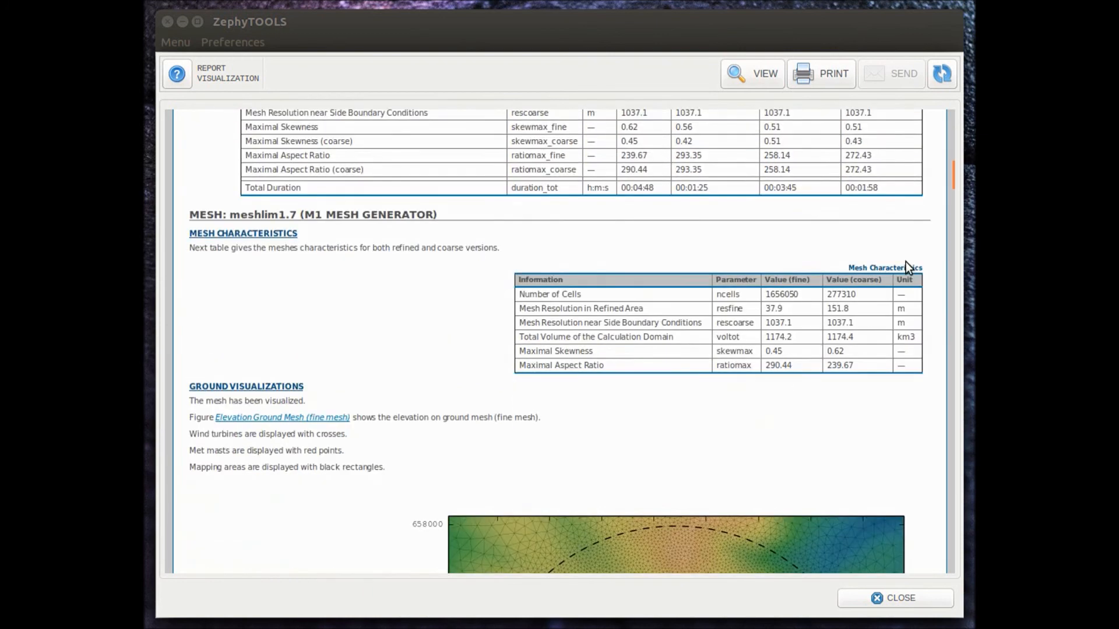
scroll(905, 262, "down", 3)
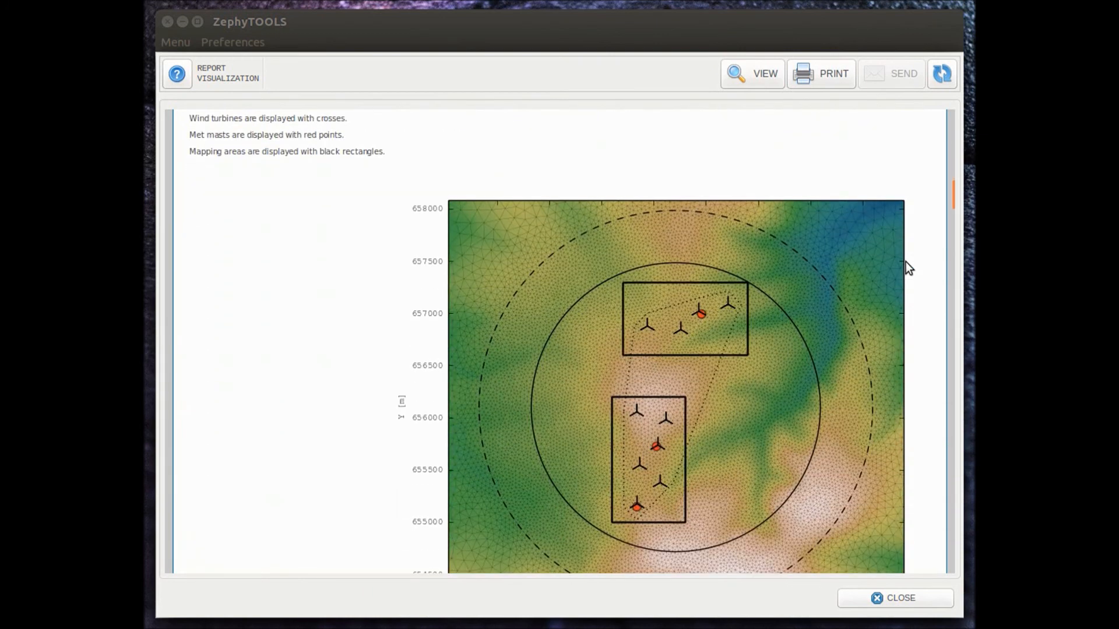
scroll(906, 262, "down", 1)
scroll(905, 262, "up", 1)
scroll(905, 262, "down", 8)
scroll(905, 261, "down", 13)
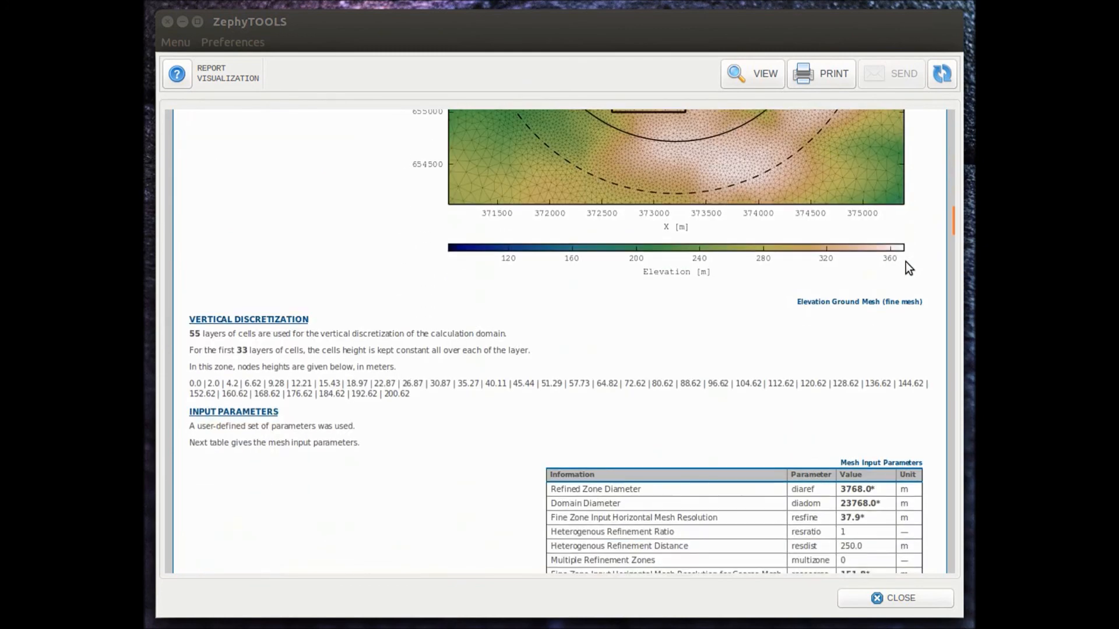
scroll(906, 262, "down", 17)
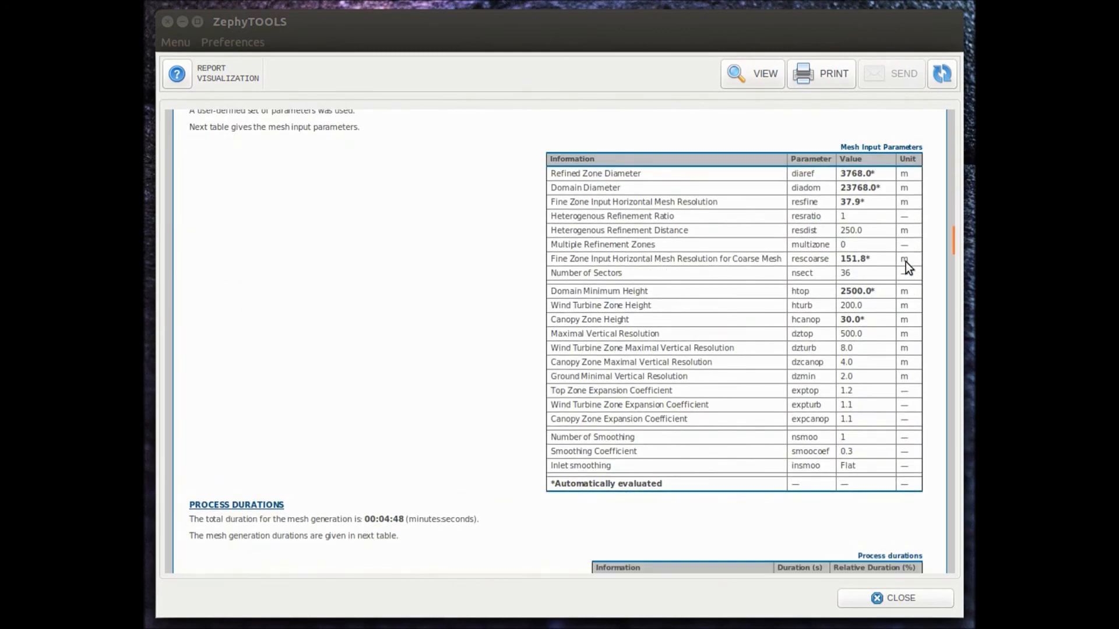
scroll(905, 261, "down", 12)
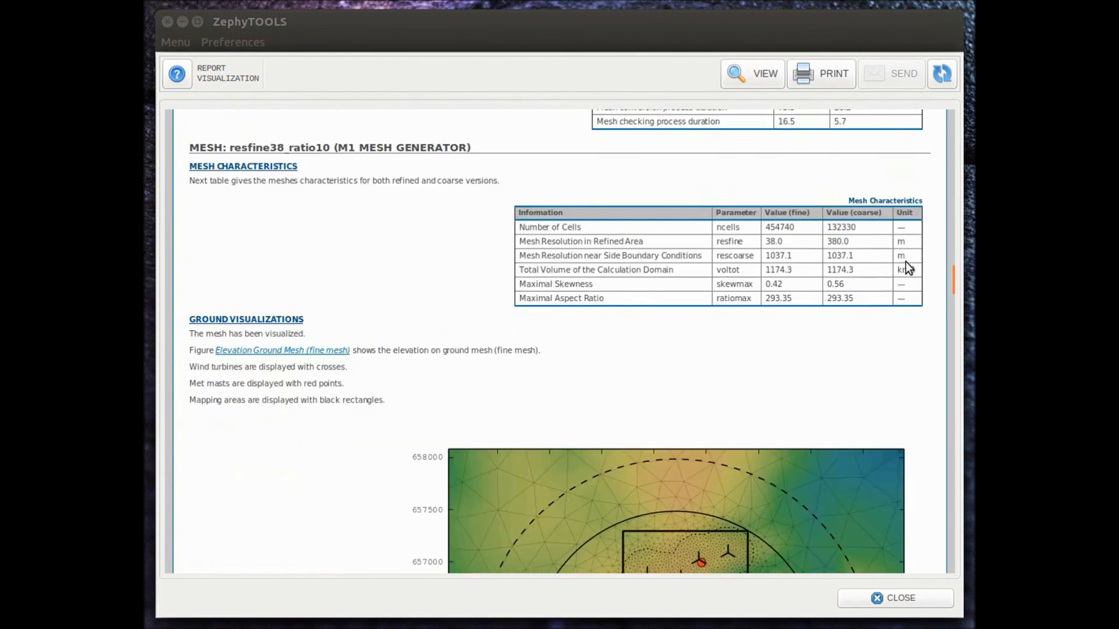
scroll(906, 261, "down", 2)
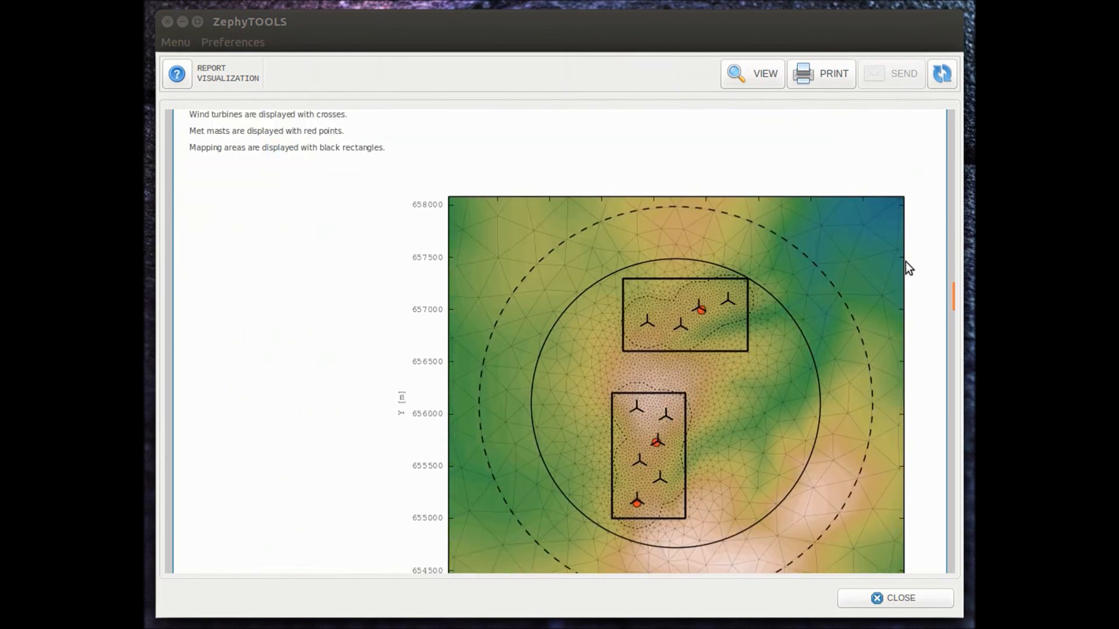
scroll(905, 261, "down", 11)
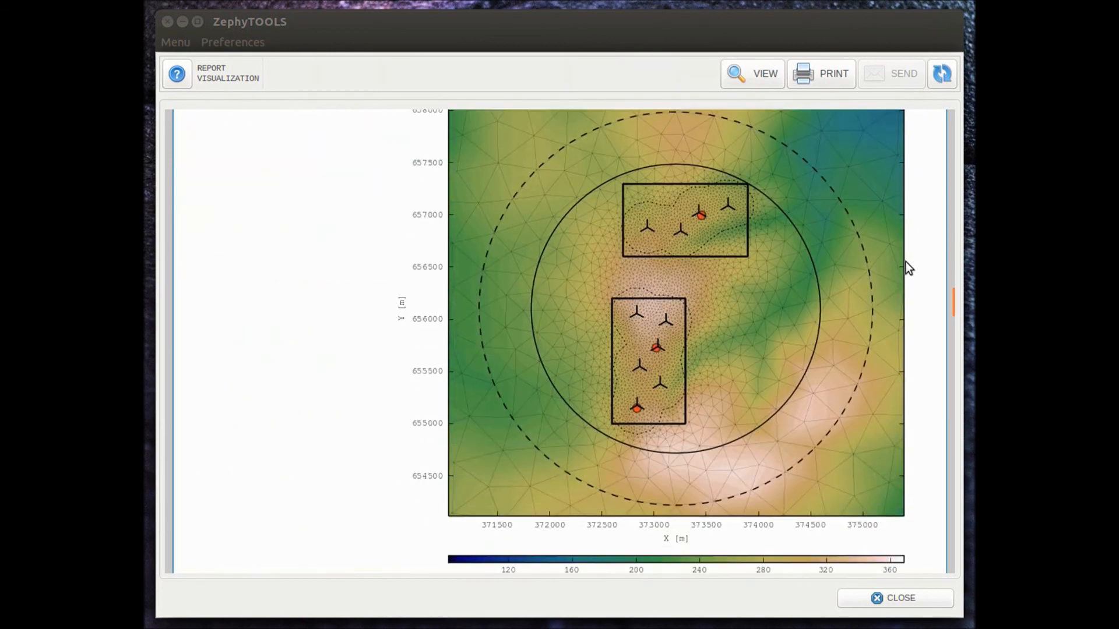
scroll(905, 261, "down", 5)
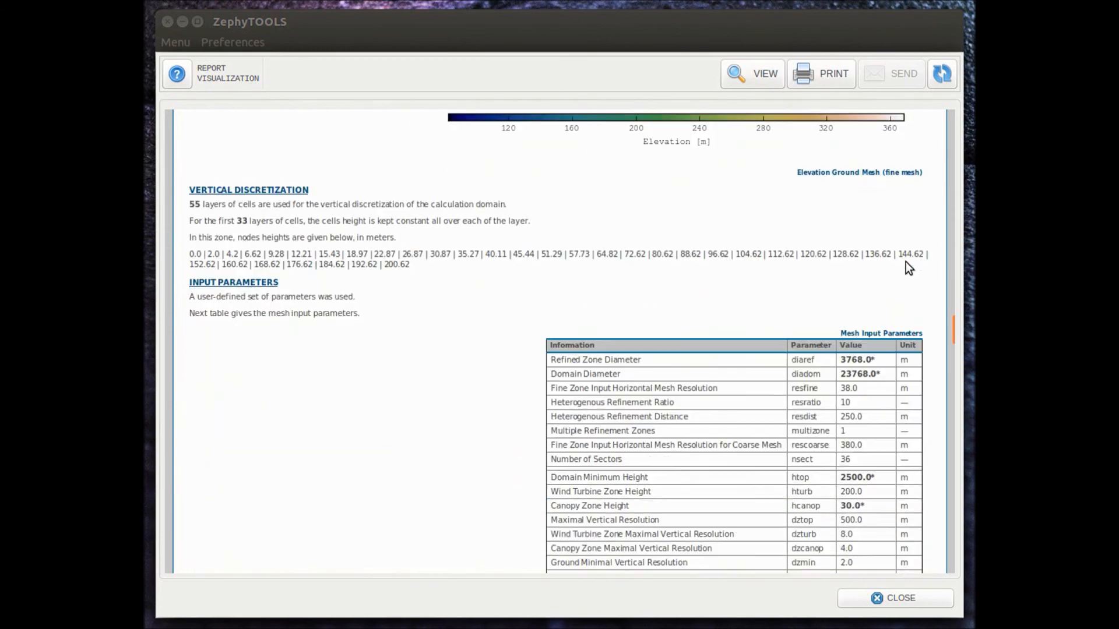